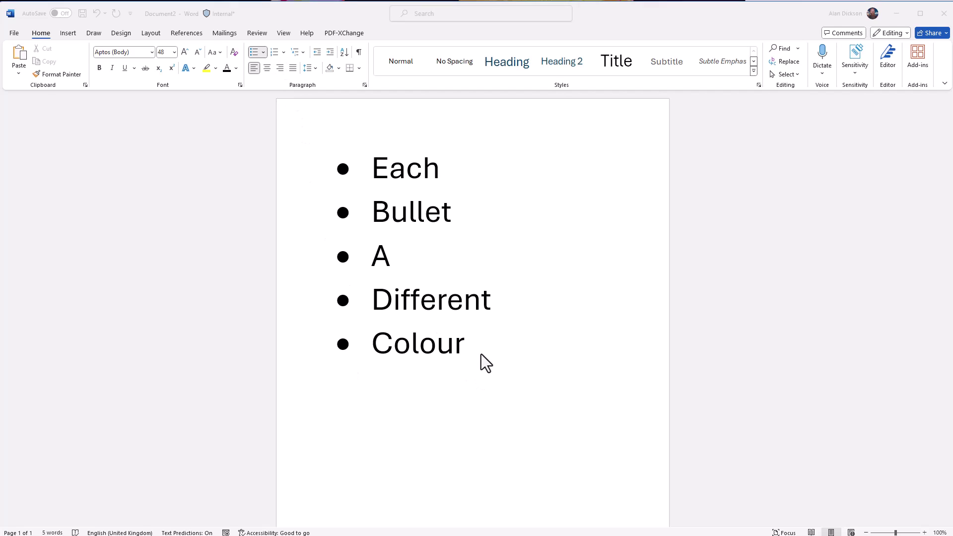
# Change the five-item list to a numbered list and back to round bullets
pyautogui.moveTo(481, 356); pyautogui.dragTo(346, 167)
pyautogui.click(495, 382)
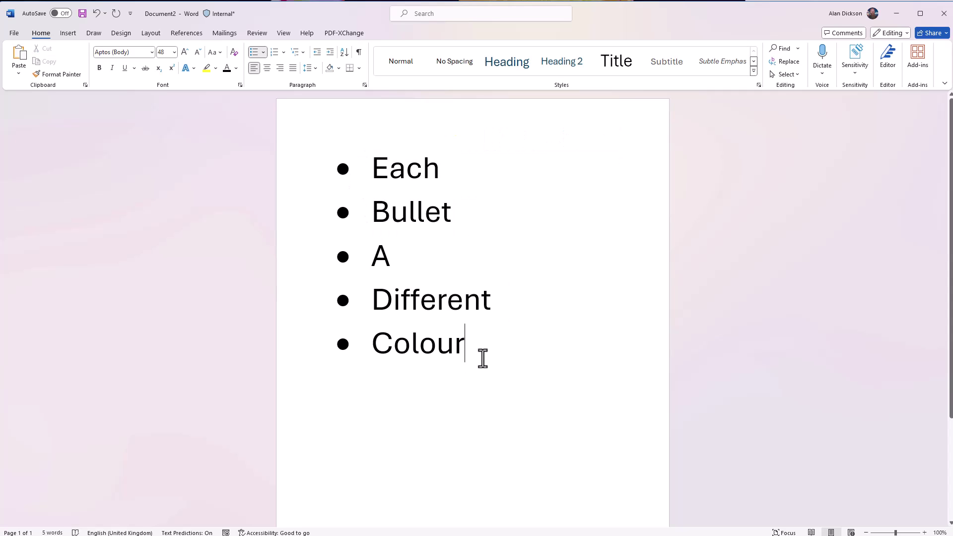
pyautogui.moveTo(483, 357); pyautogui.dragTo(342, 159)
pyautogui.click(275, 52)
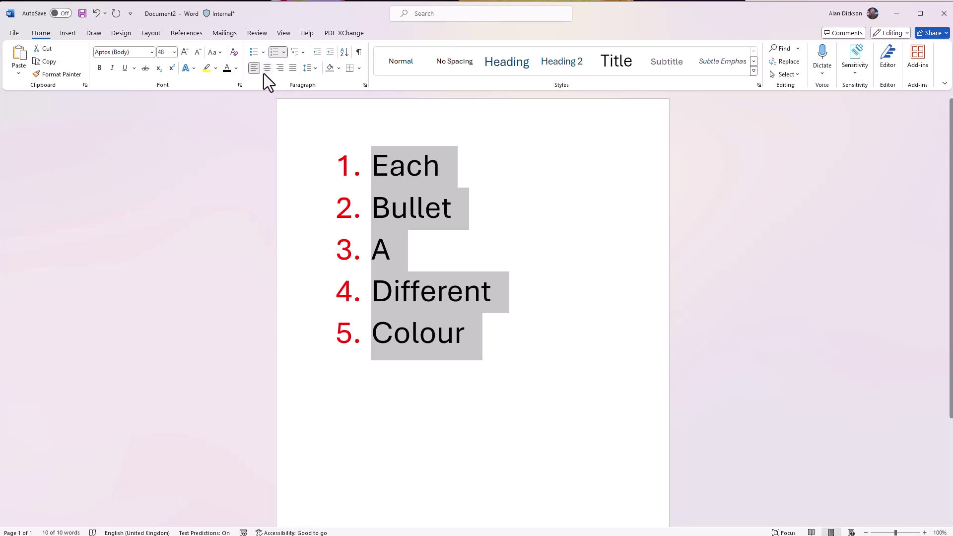
pyautogui.click(254, 52)
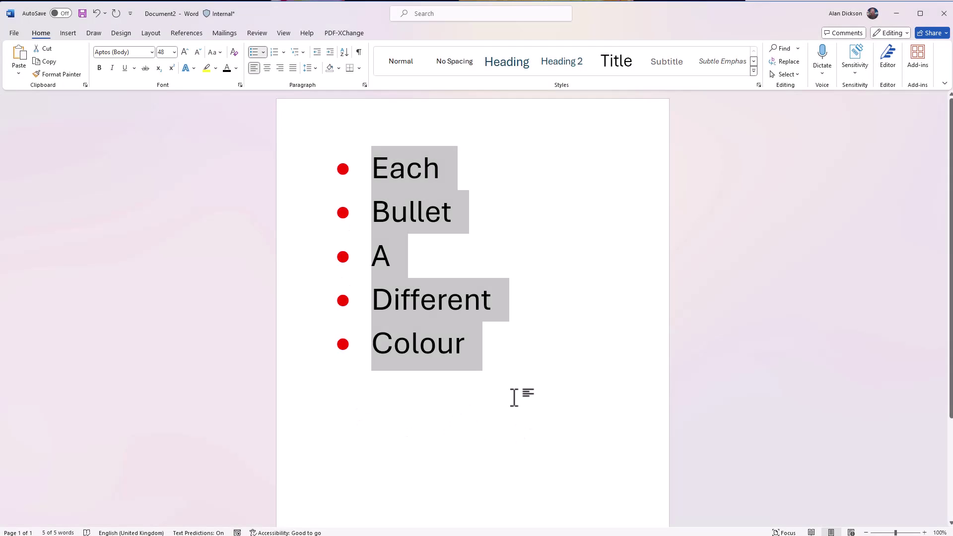
pyautogui.click(515, 397)
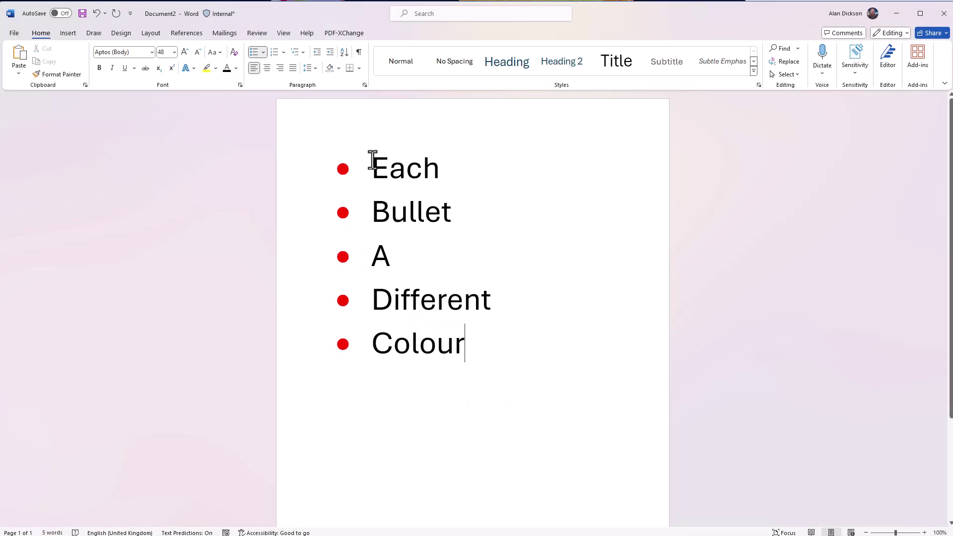
# Set the font colour of all the bullet symbols to Automatic, leaving the list text as it is
pyautogui.click(343, 167)
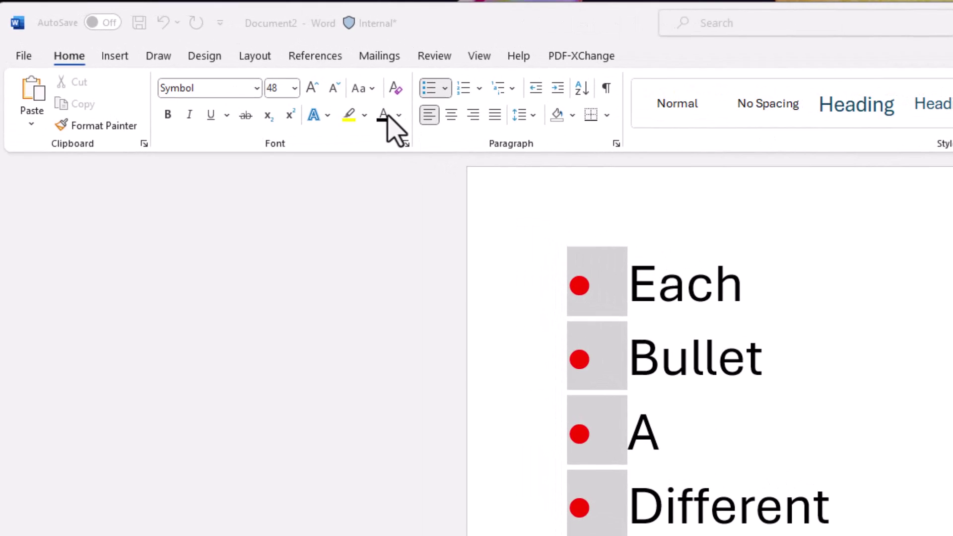
pyautogui.click(399, 117)
pyautogui.click(399, 117)
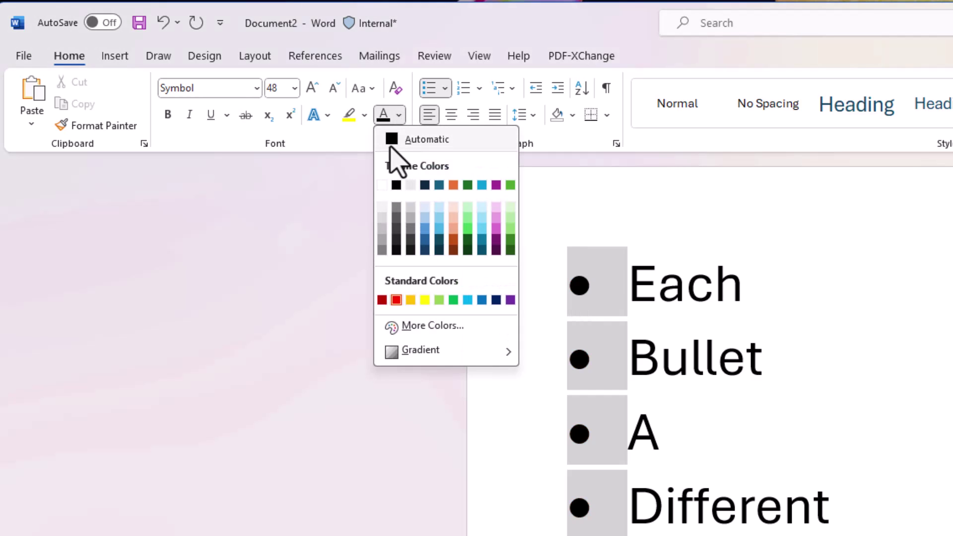
pyautogui.click(390, 140)
pyautogui.click(436, 453)
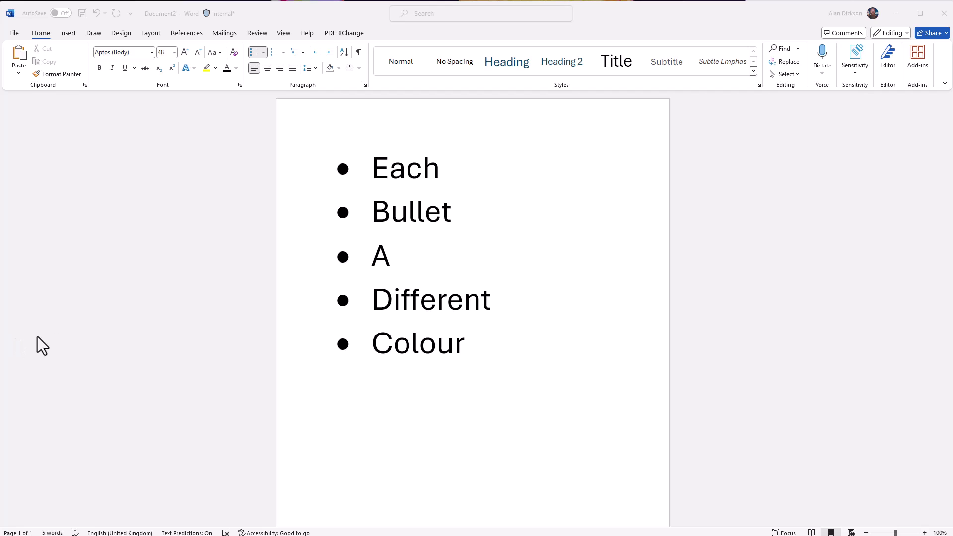
pyautogui.click(345, 170)
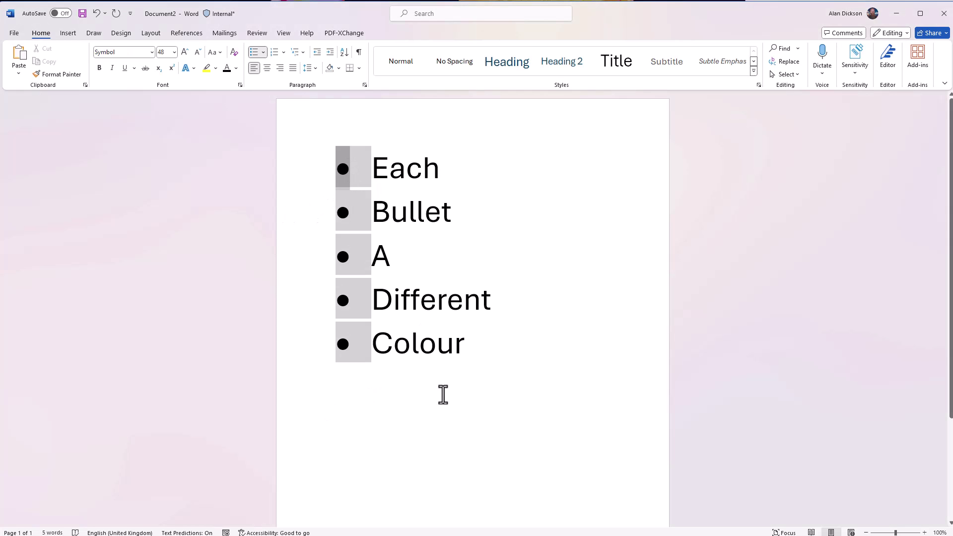
pyautogui.click(413, 496)
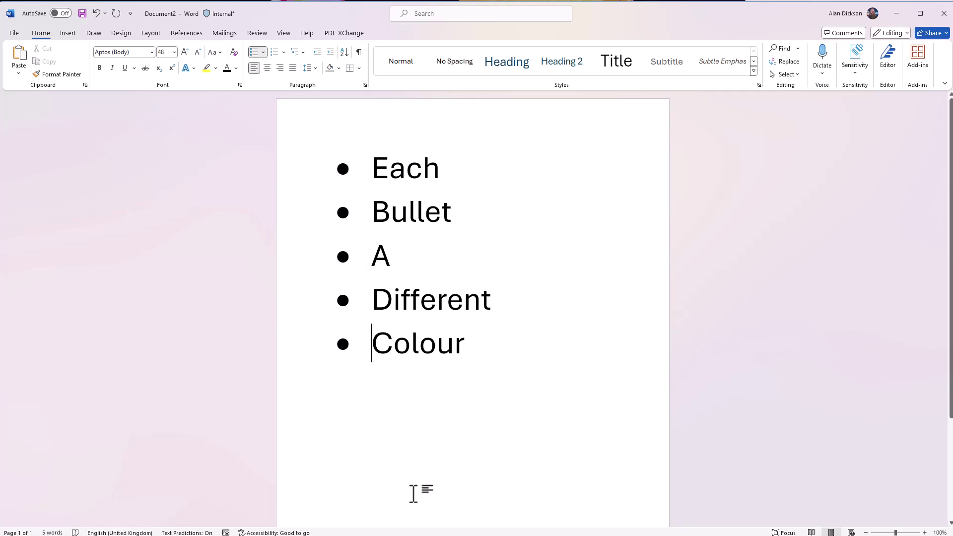
# Colour only the bullet symbols of the list with the light green theme colour
pyautogui.click(345, 168)
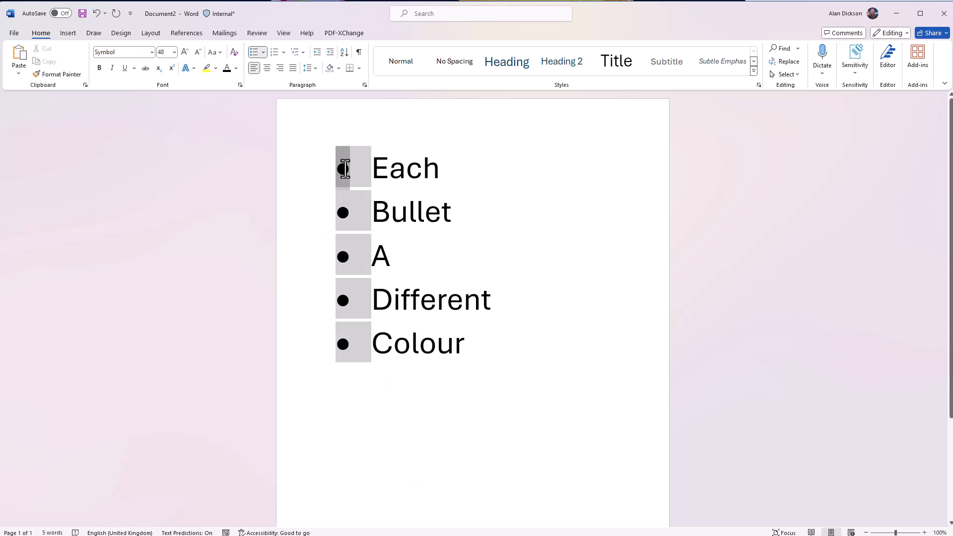
pyautogui.click(236, 68)
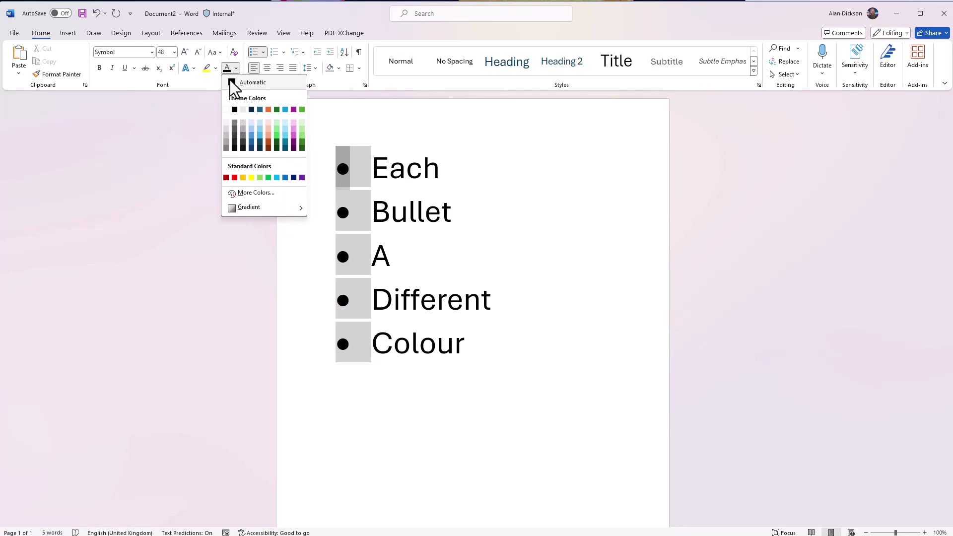
pyautogui.click(302, 110)
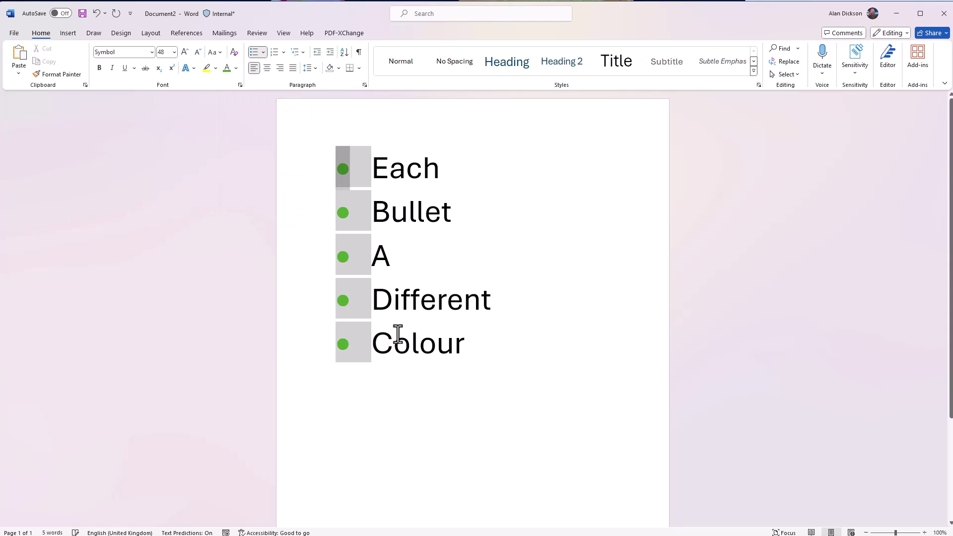
pyautogui.click(467, 433)
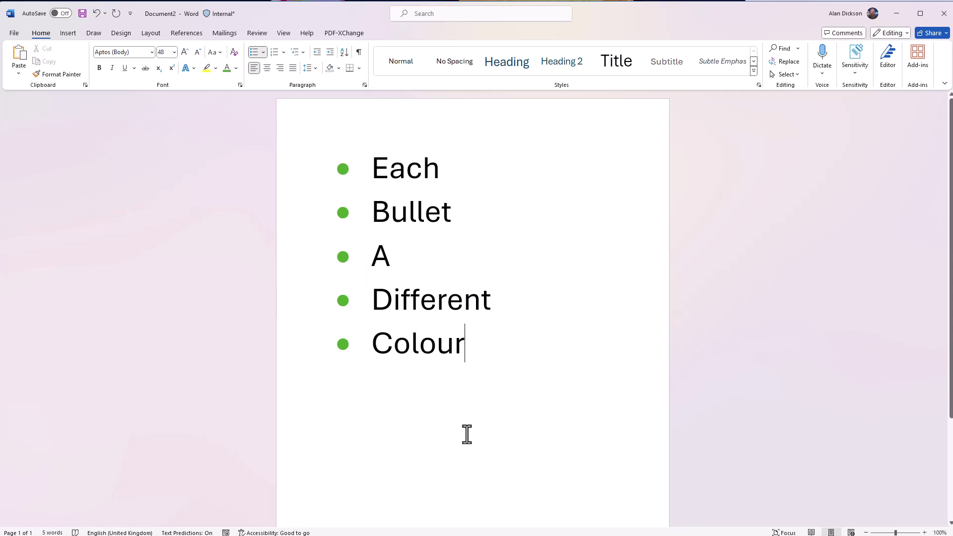
# Reset the font colour of the light green bullet symbols to Automatic
pyautogui.click(342, 169)
pyautogui.click(237, 68)
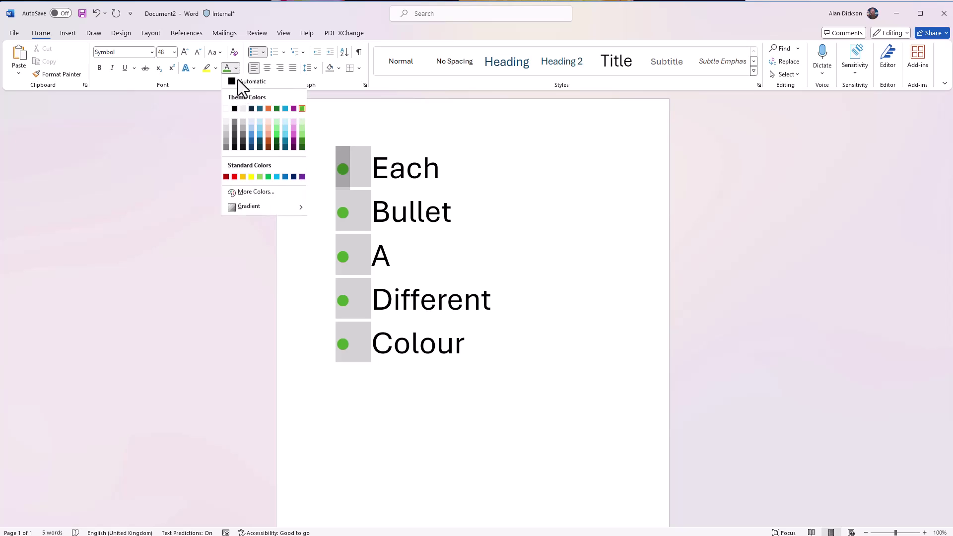
pyautogui.click(231, 88)
pyautogui.click(434, 376)
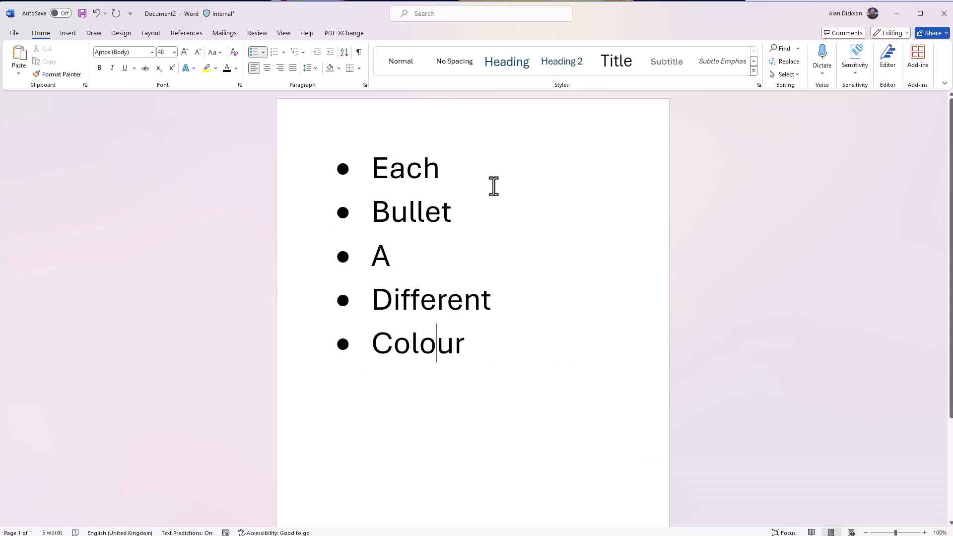
# Colour only the bullet symbols of the list with the purple theme colour
pyautogui.click(342, 169)
pyautogui.click(236, 68)
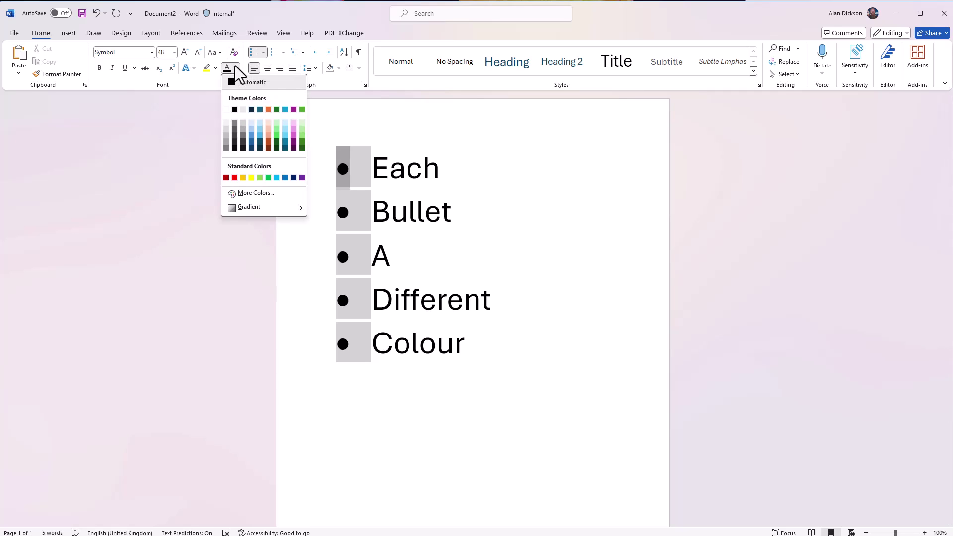
pyautogui.click(294, 110)
pyautogui.click(404, 397)
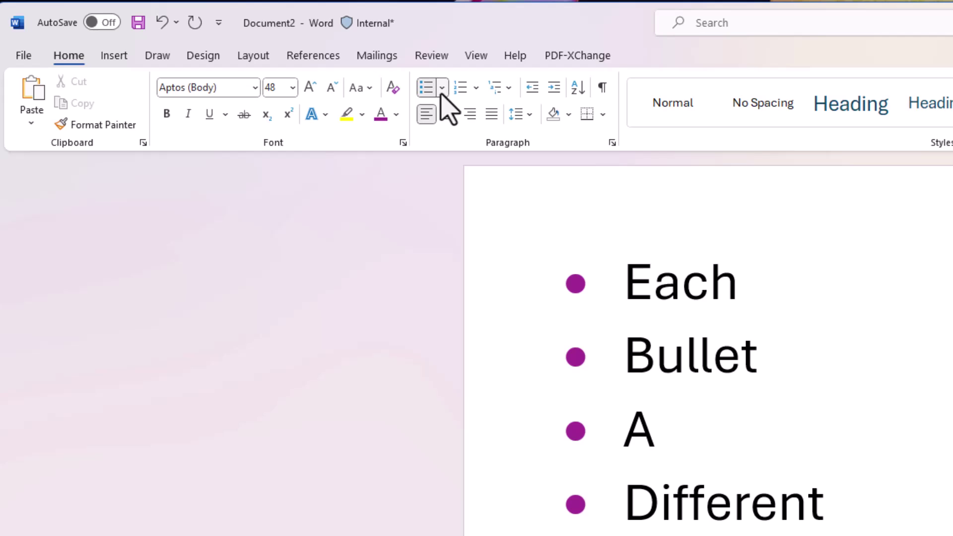
# Define a new bullet from the purple symbol with left alignment and check the bullet library for it
pyautogui.click(441, 88)
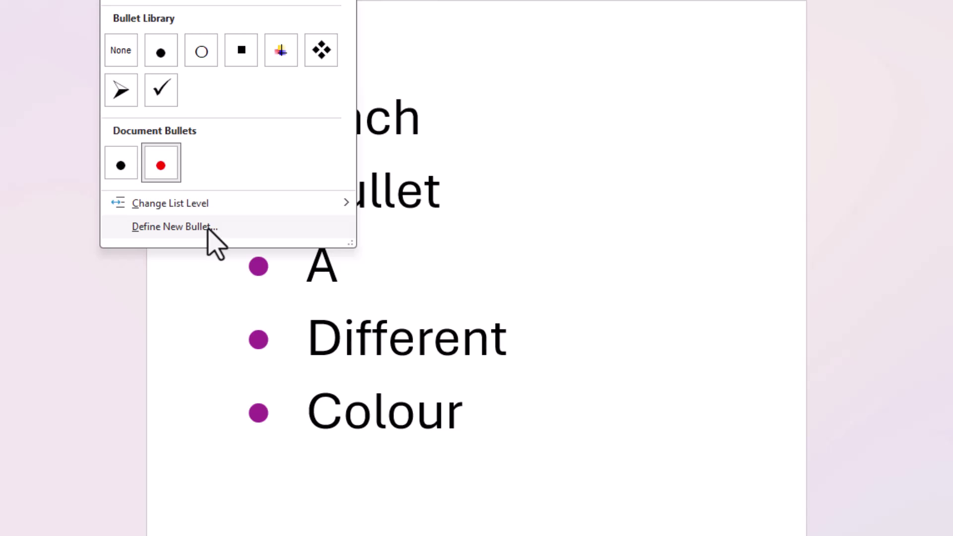
pyautogui.click(208, 227)
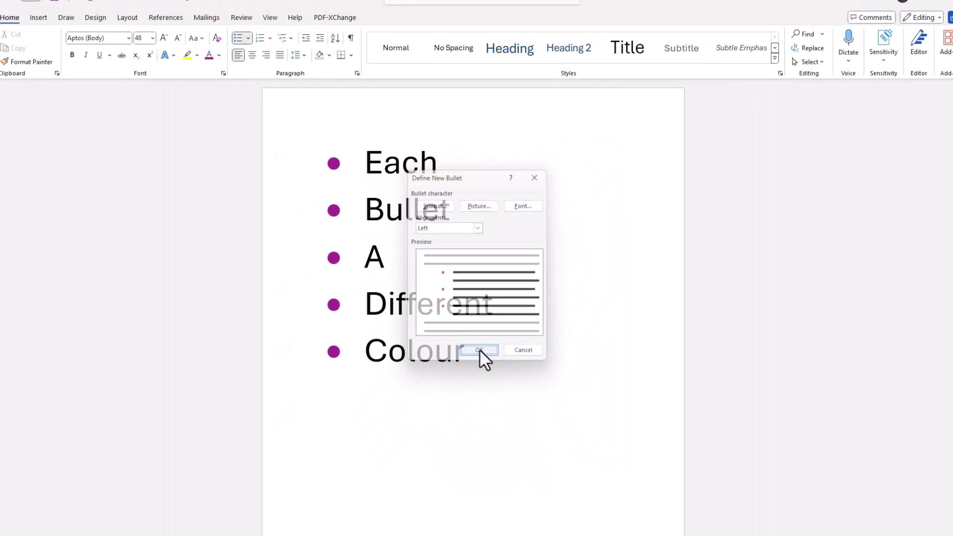
pyautogui.click(485, 403)
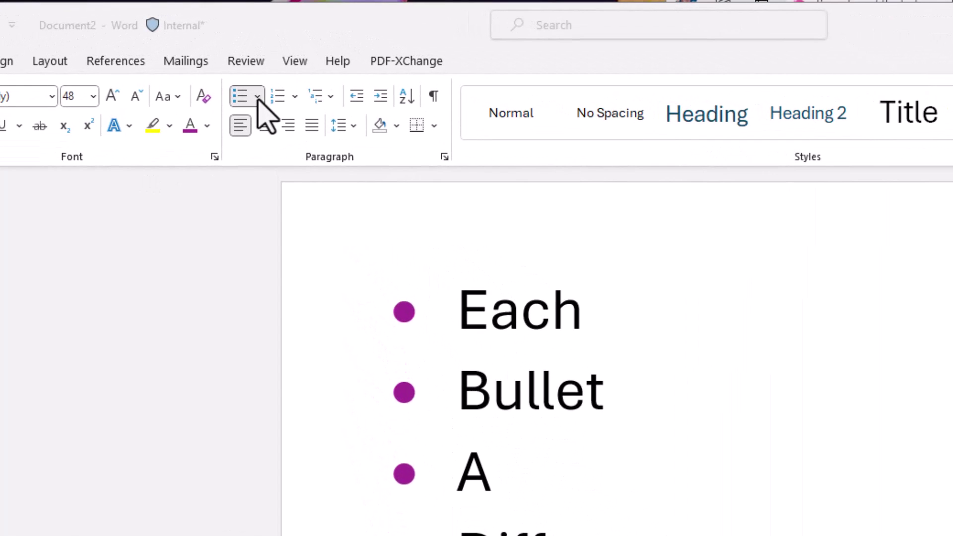
pyautogui.click(259, 102)
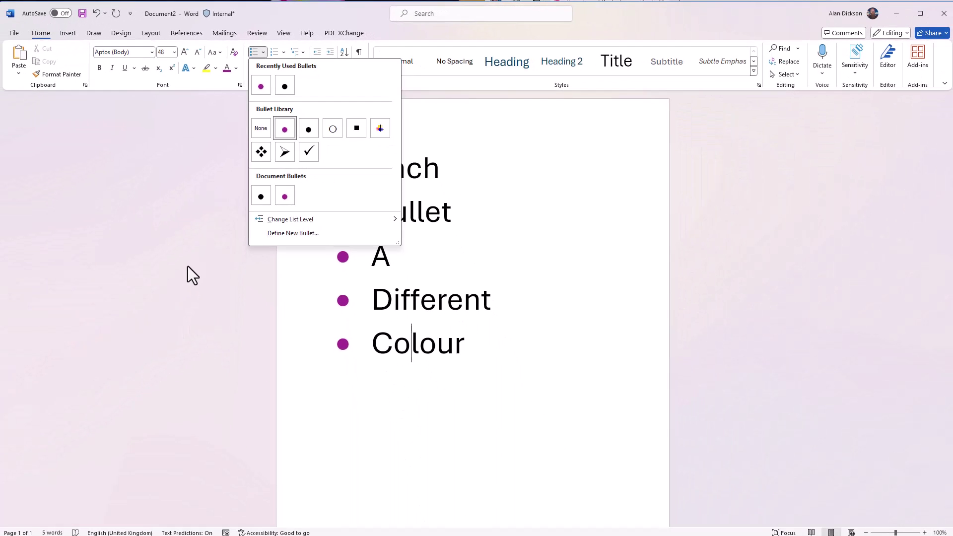
pyautogui.click(188, 273)
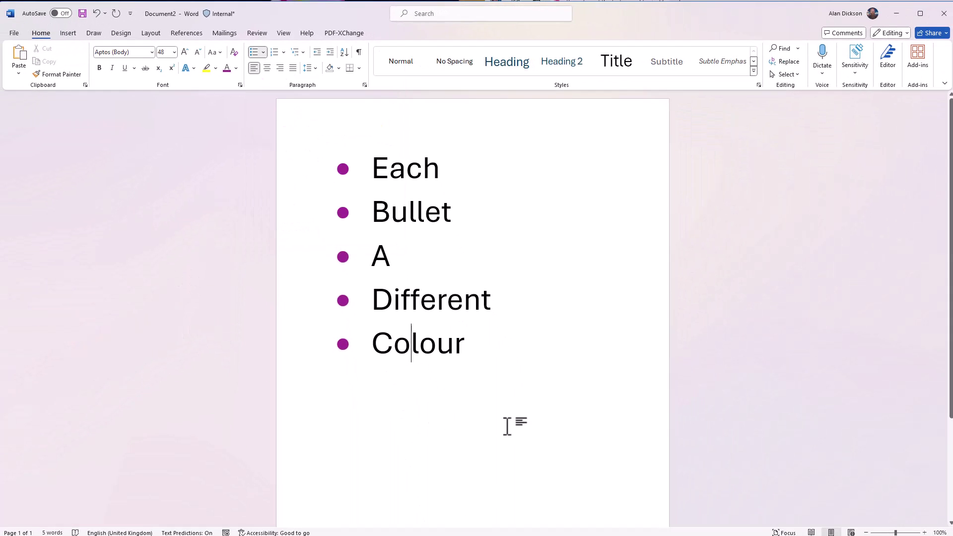
# Recolour all the bullet symbols of the list with the dark green theme colour
pyautogui.click(474, 347)
pyautogui.click(480, 348)
pyautogui.click(344, 166)
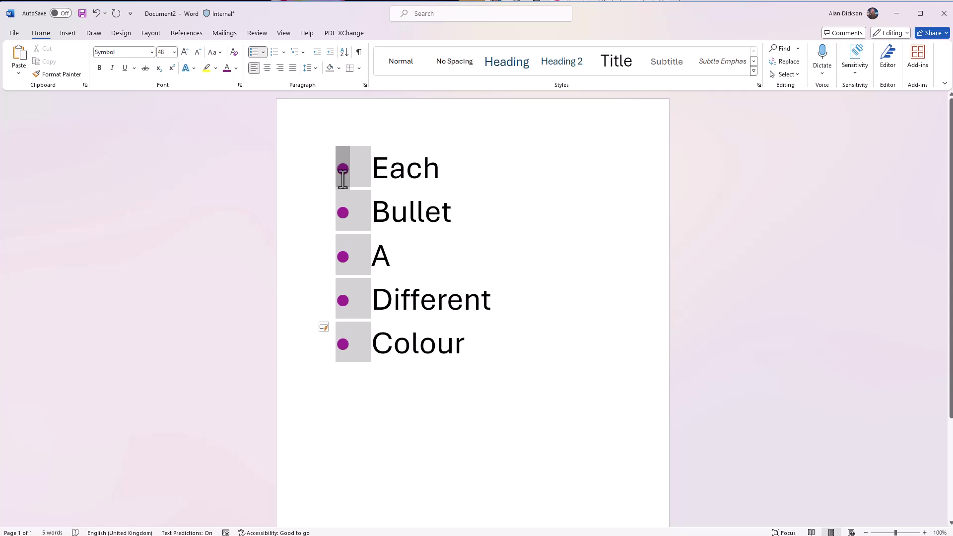
pyautogui.click(237, 68)
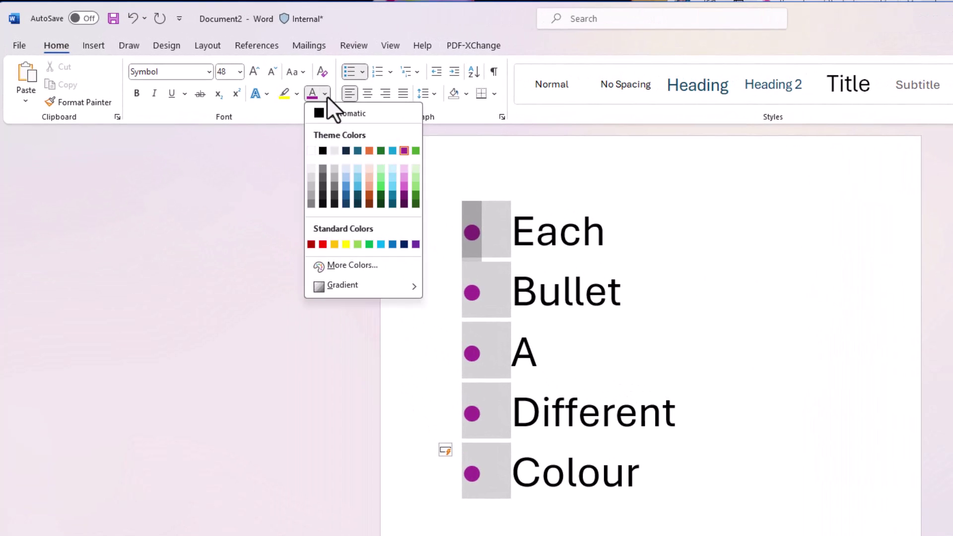
pyautogui.click(379, 151)
pyautogui.click(577, 472)
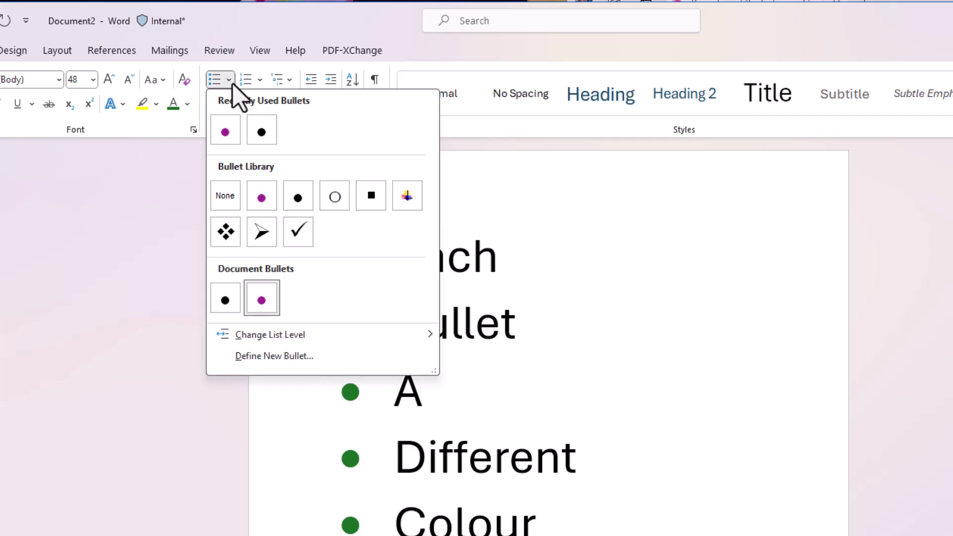
# Define a new bullet from the dark green symbol with left alignment and check the coloured bullets in the library
pyautogui.click(313, 356)
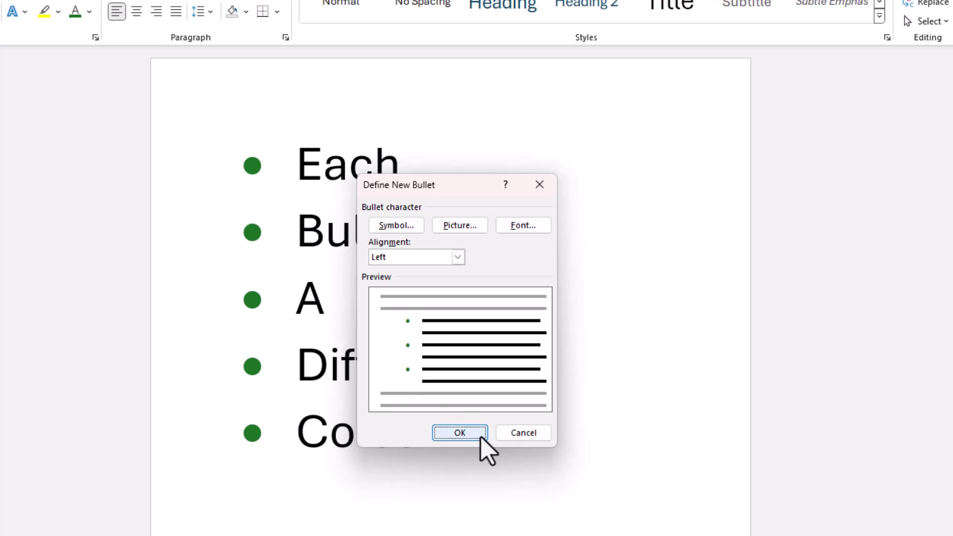
pyautogui.click(460, 433)
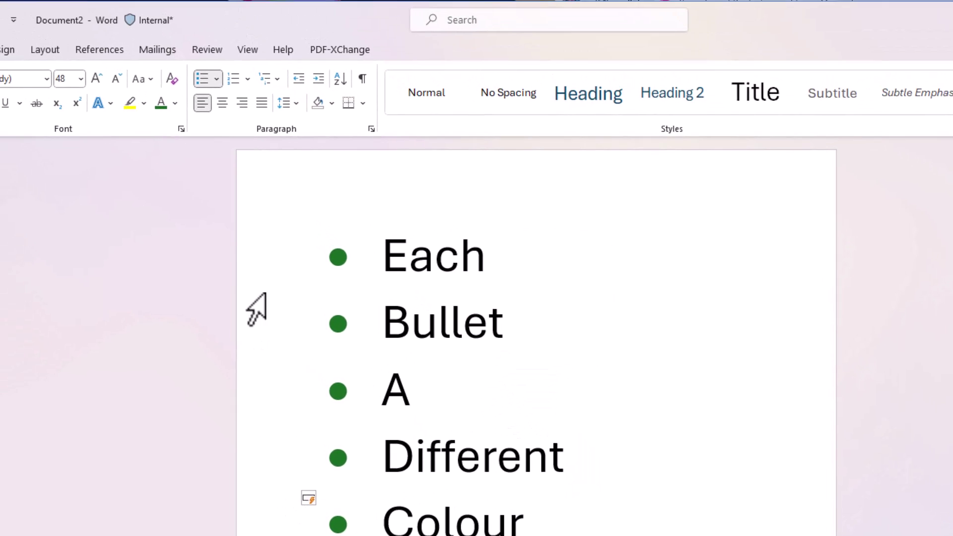
pyautogui.click(218, 81)
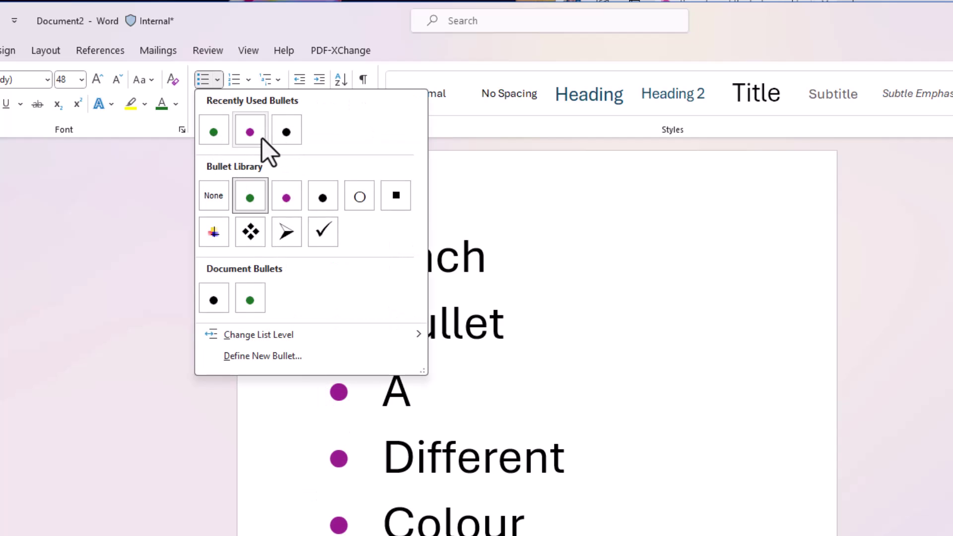
pyautogui.click(474, 418)
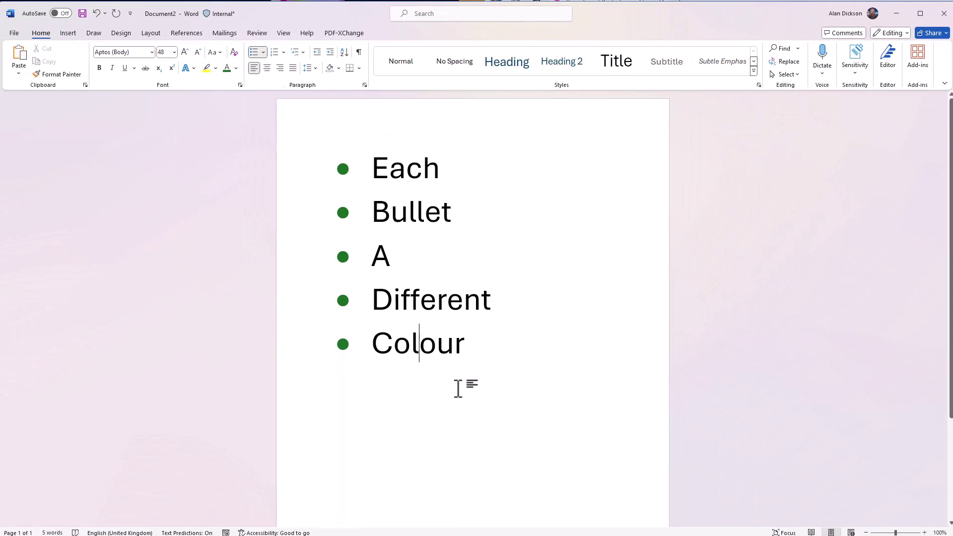
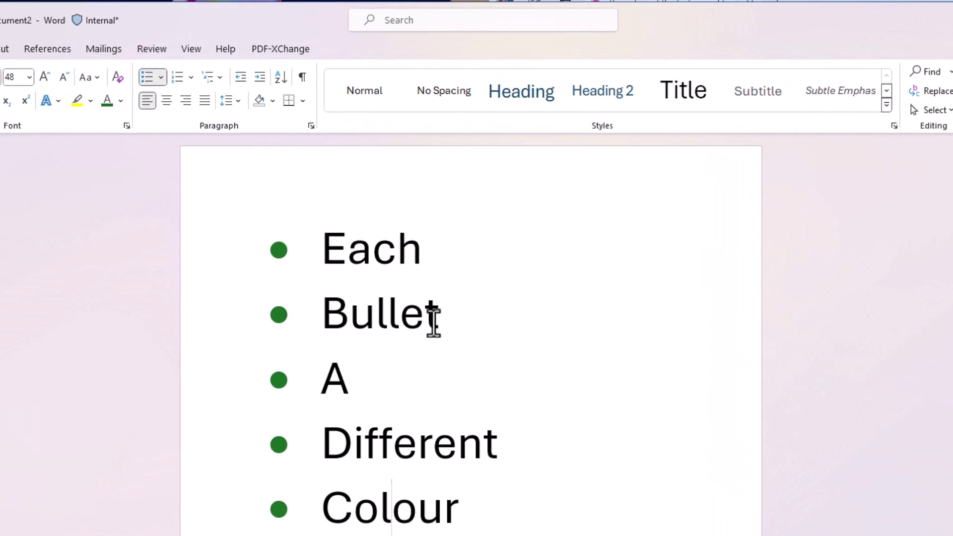
# Remove the bullet from the second list item, "Bullet", by choosing the None bullet style
pyautogui.moveTo(442, 319); pyautogui.dragTo(309, 323)
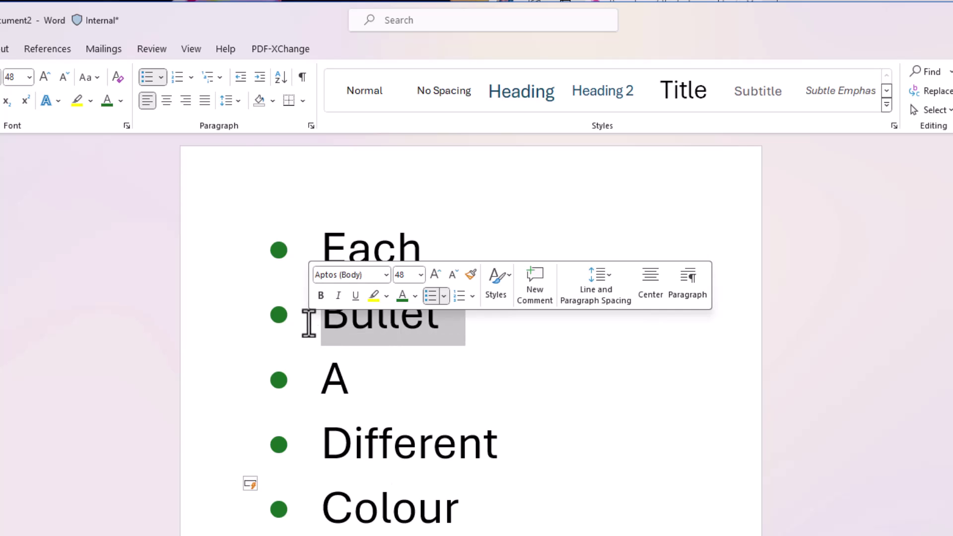
pyautogui.click(161, 78)
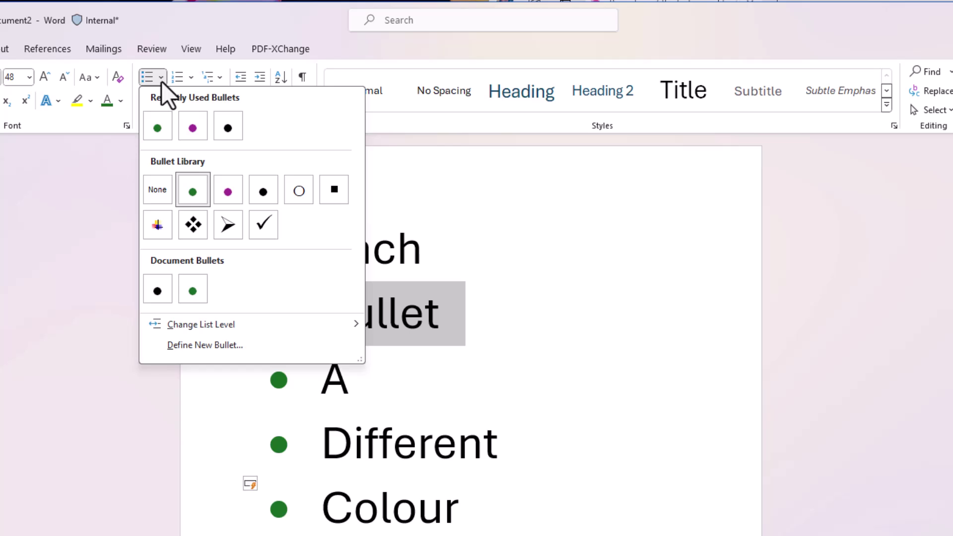
pyautogui.click(158, 196)
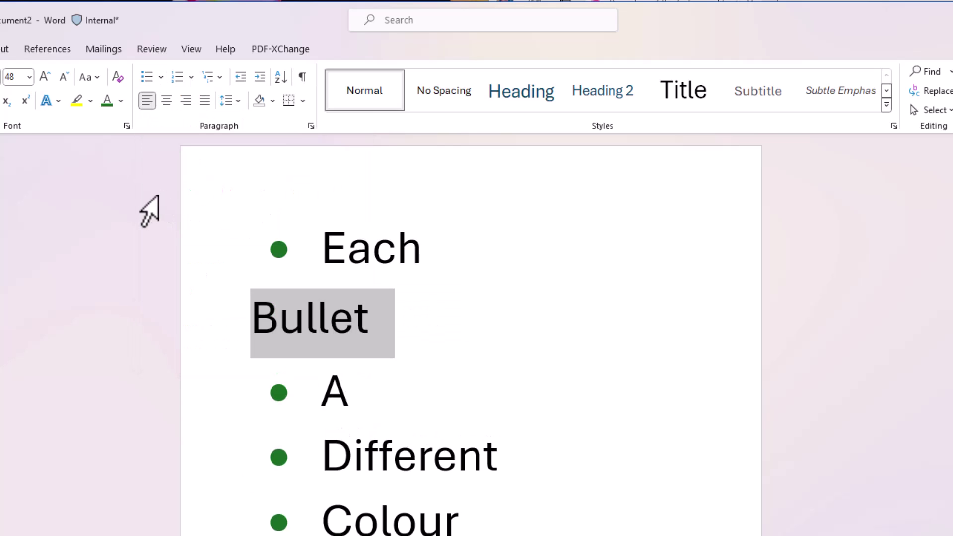
pyautogui.click(511, 362)
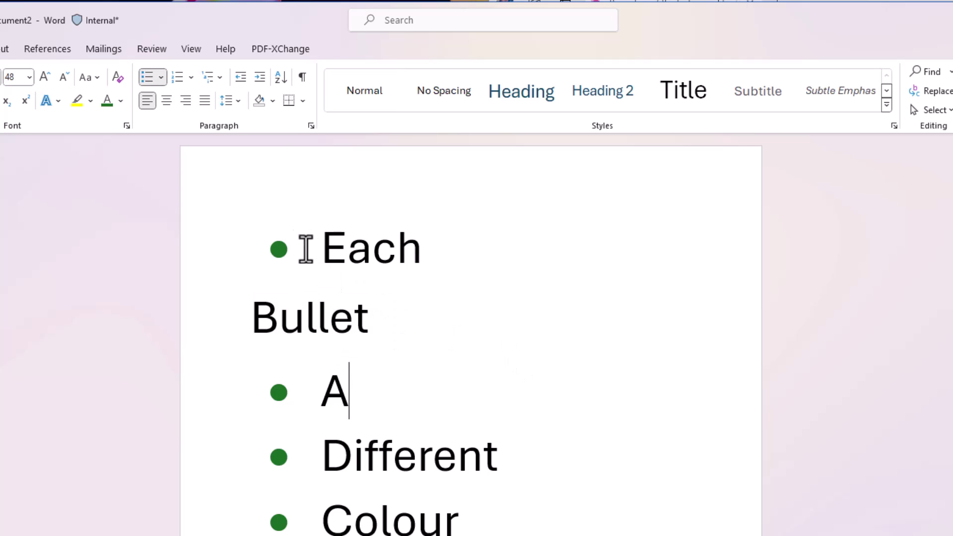
# Apply the black round bullet to the unbulleted second line, "Bullet"
pyautogui.moveTo(382, 324); pyautogui.dragTo(214, 323)
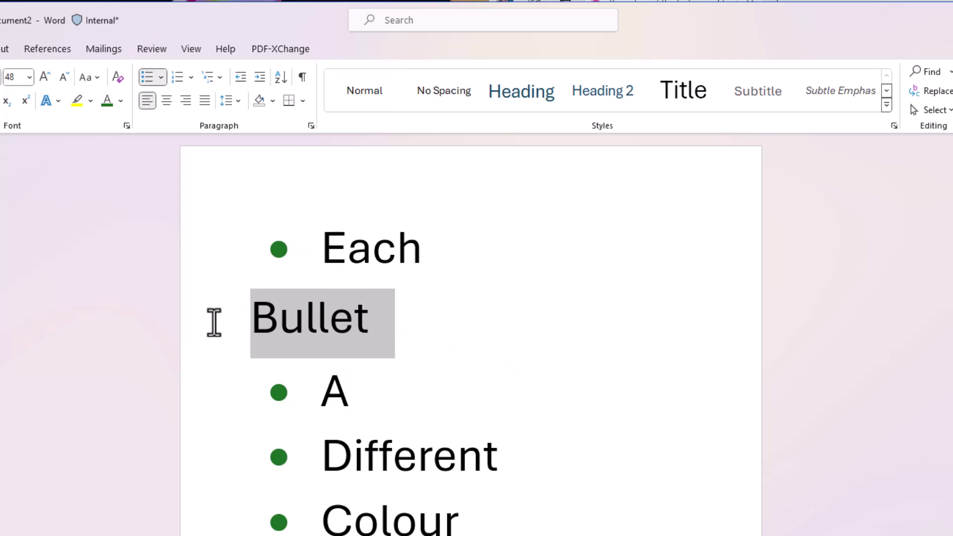
pyautogui.click(161, 78)
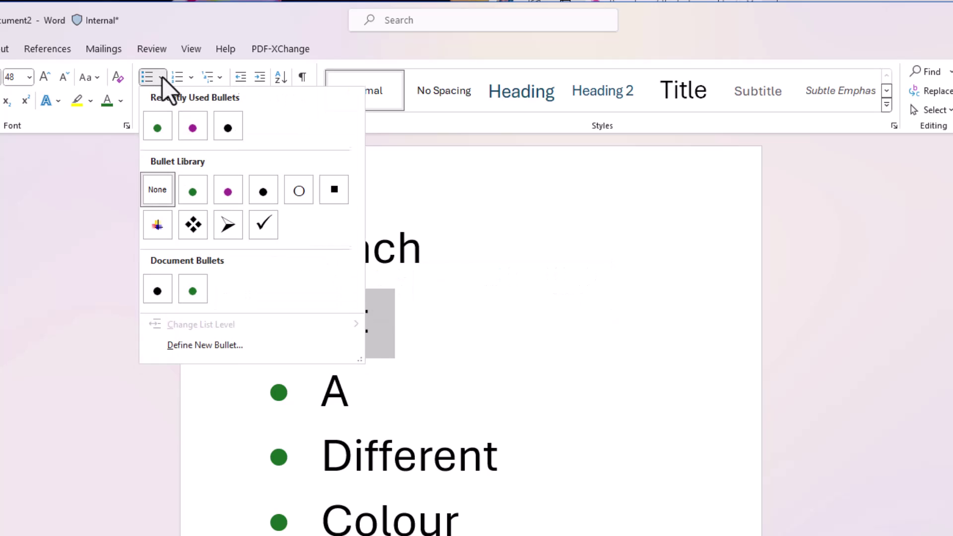
pyautogui.click(228, 128)
pyautogui.click(499, 436)
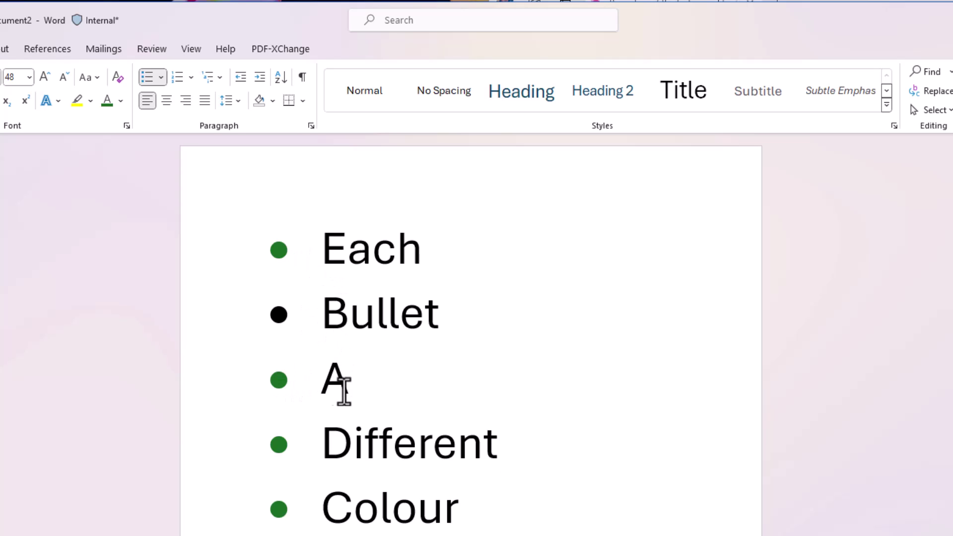
# Remove the green bullet from the third item, "A", and give it the purple round bullet instead
pyautogui.tripleClick(305, 387)
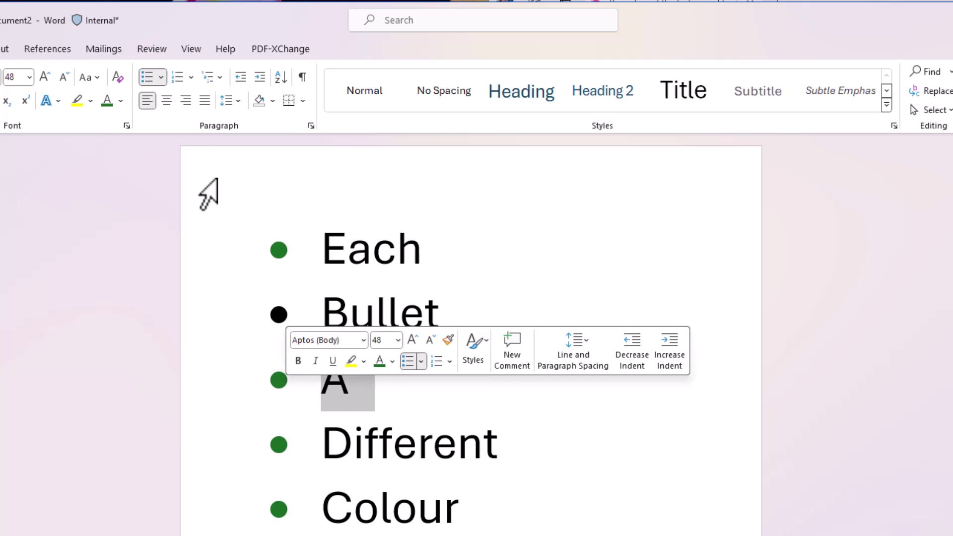
pyautogui.click(162, 78)
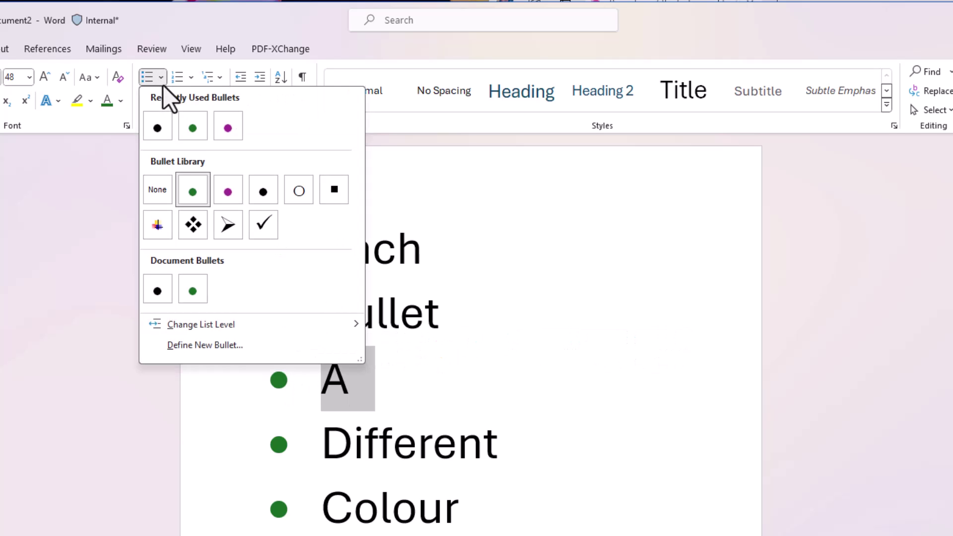
pyautogui.click(162, 187)
pyautogui.click(345, 402)
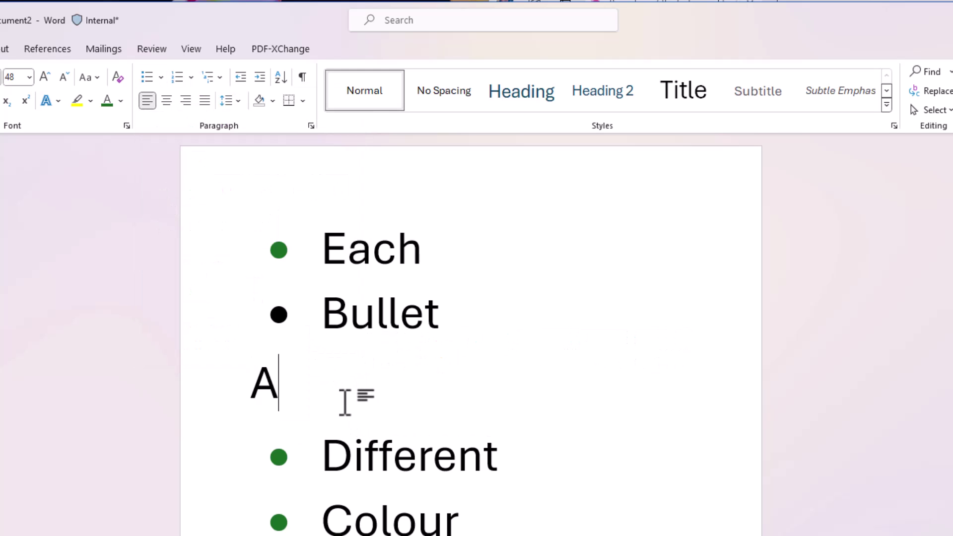
pyautogui.tripleClick(290, 389)
pyautogui.click(162, 77)
pyautogui.click(222, 130)
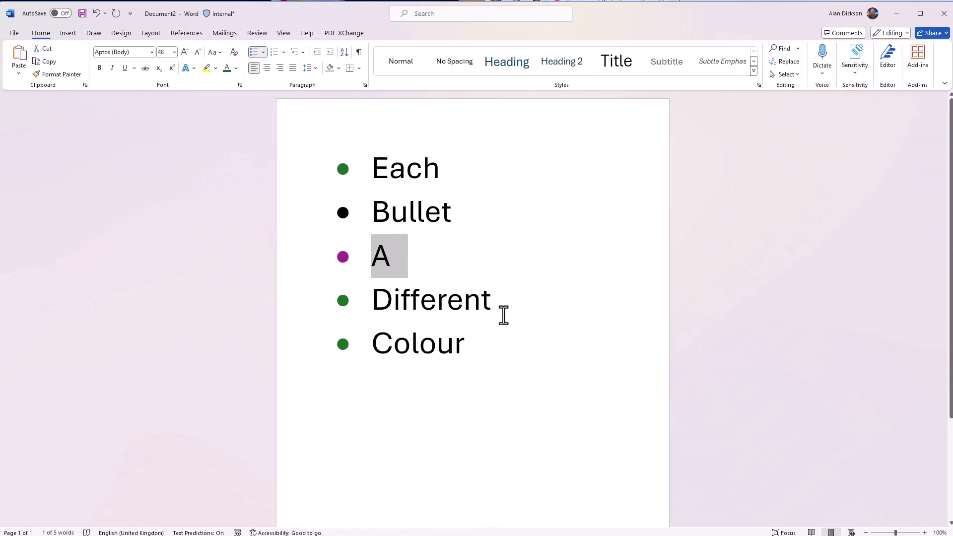
pyautogui.click(515, 325)
pyautogui.moveTo(511, 307); pyautogui.dragTo(364, 309)
pyautogui.click(263, 51)
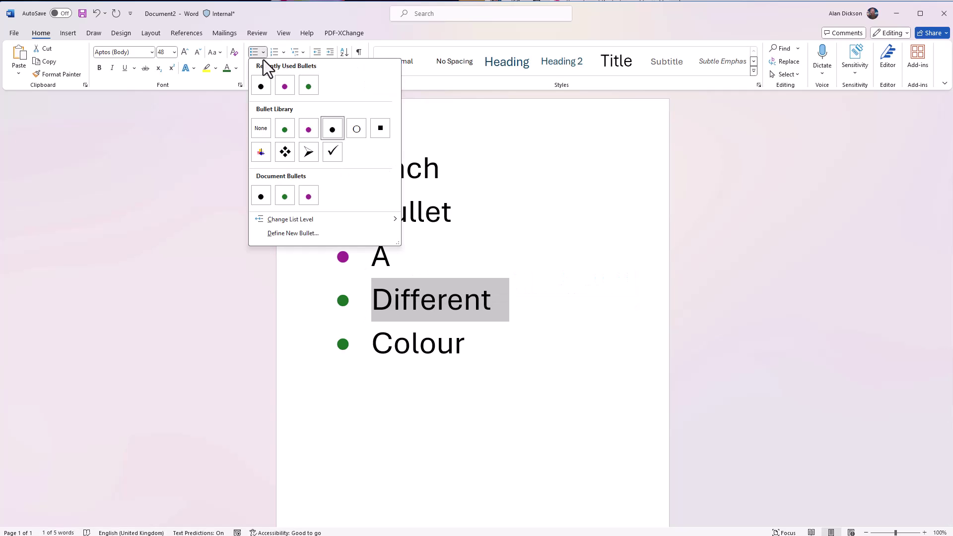
pyautogui.press('Escape')
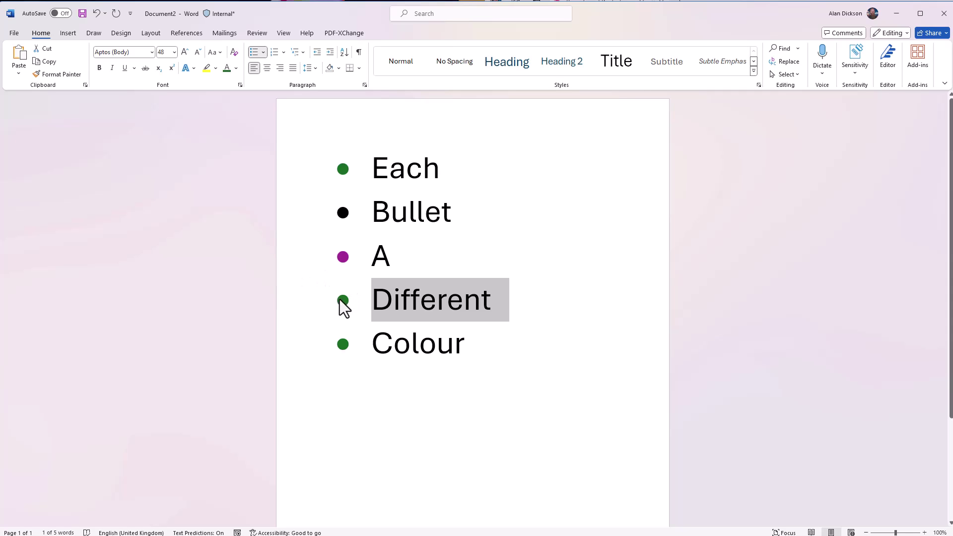
pyautogui.click(305, 368)
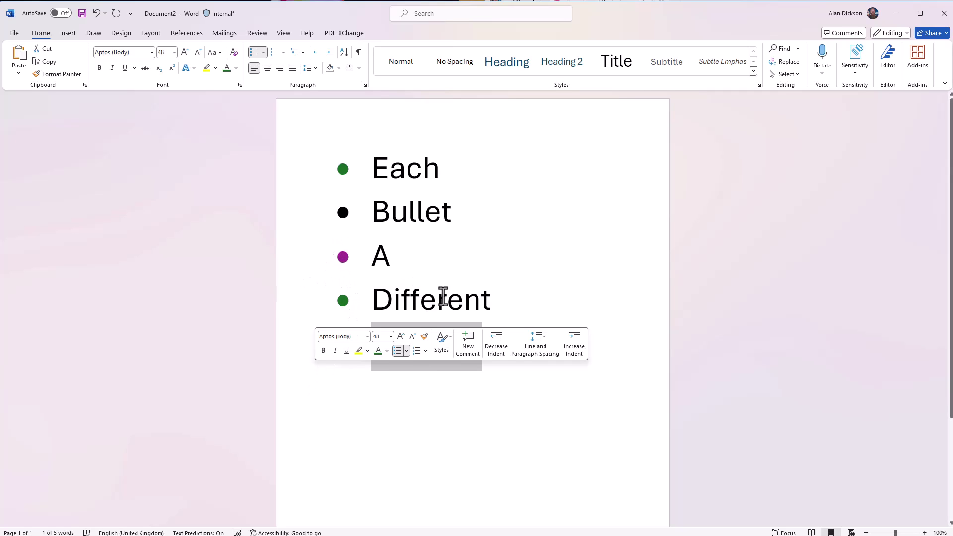
# Set the fourth item, "Different", to no bullet and apply the black round bullet to it
pyautogui.moveTo(500, 300); pyautogui.dragTo(362, 314)
pyautogui.click(263, 52)
pyautogui.click(263, 129)
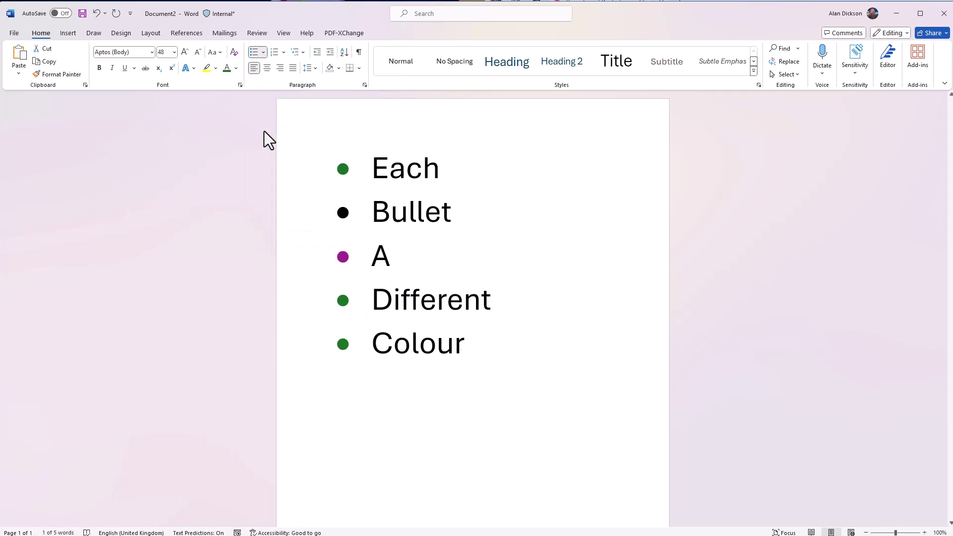
pyautogui.moveTo(446, 309); pyautogui.dragTo(305, 309)
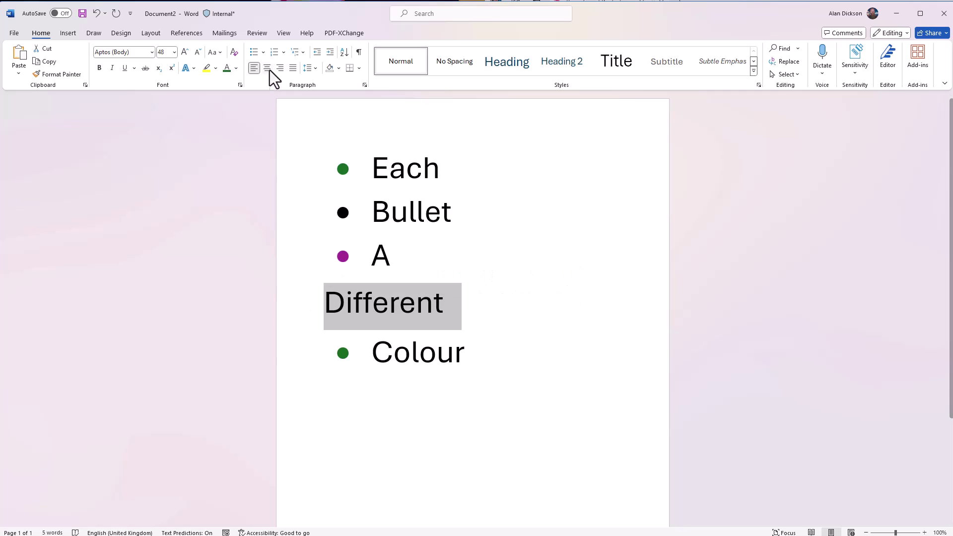
pyautogui.click(263, 52)
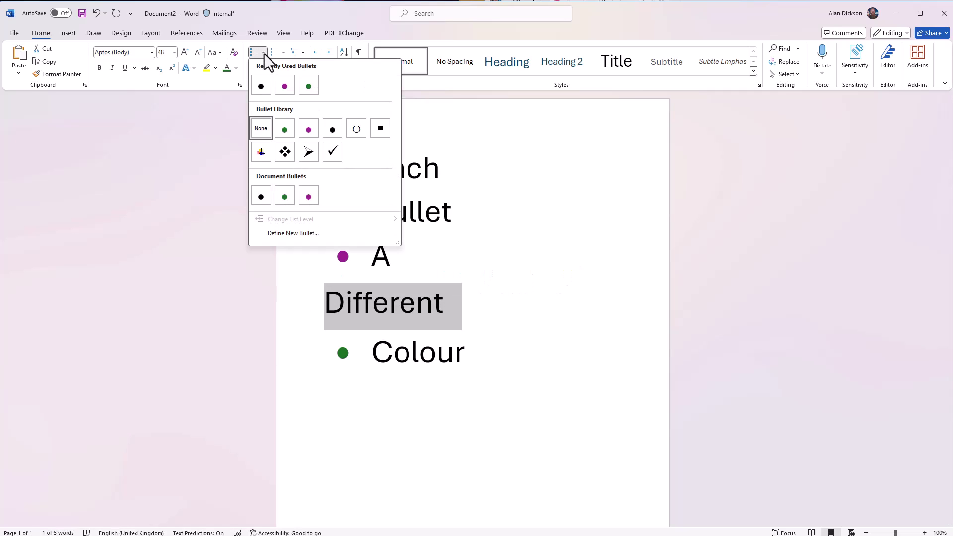
pyautogui.click(261, 86)
# Leave a blank line after the "Colour" item and add a new bulleted line reading "Test"
pyautogui.click(437, 348)
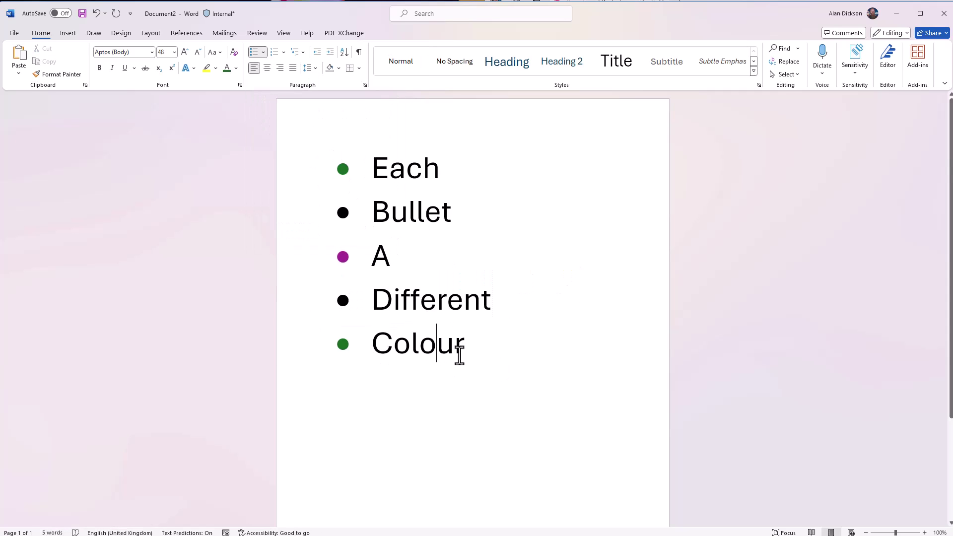
pyautogui.click(483, 352)
pyautogui.press('Return')
pyautogui.press('Return')
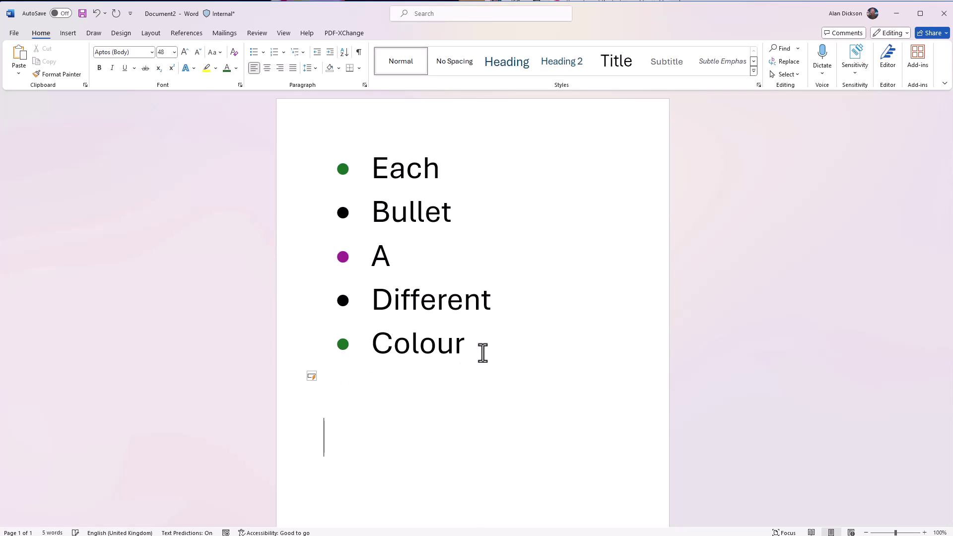
pyautogui.click(253, 52)
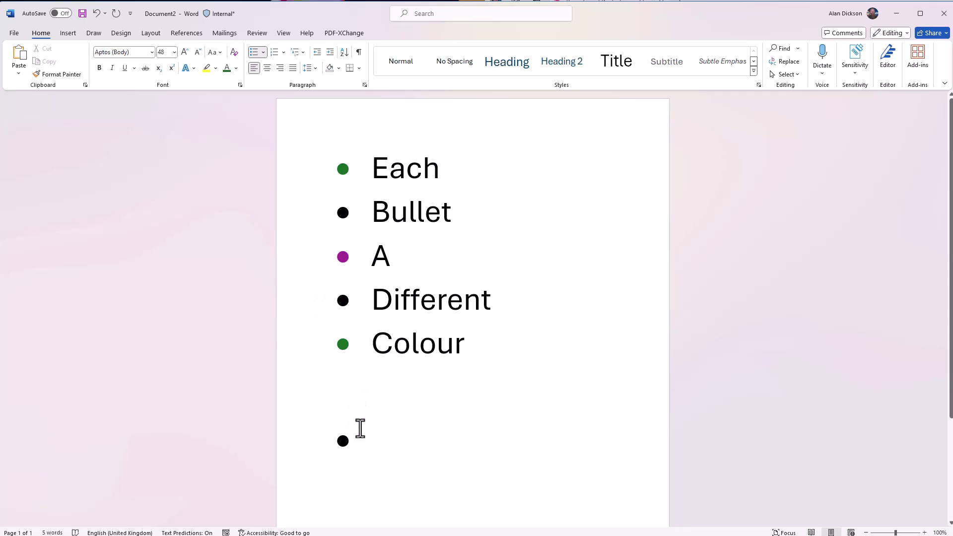
pyautogui.write('Test')
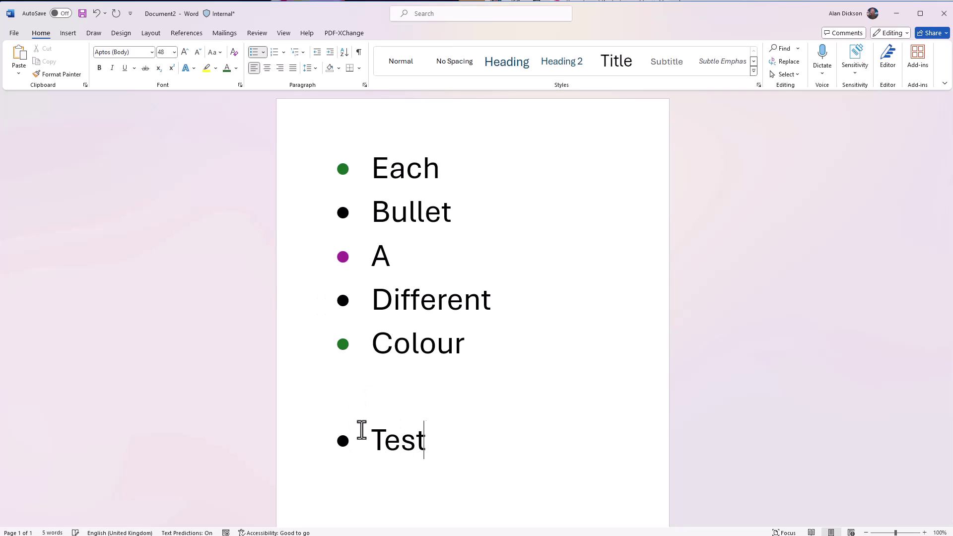
# Select the bullet symbol of the "Test" line and recolour it with the standard red colour
pyautogui.moveTo(440, 458); pyautogui.dragTo(336, 447)
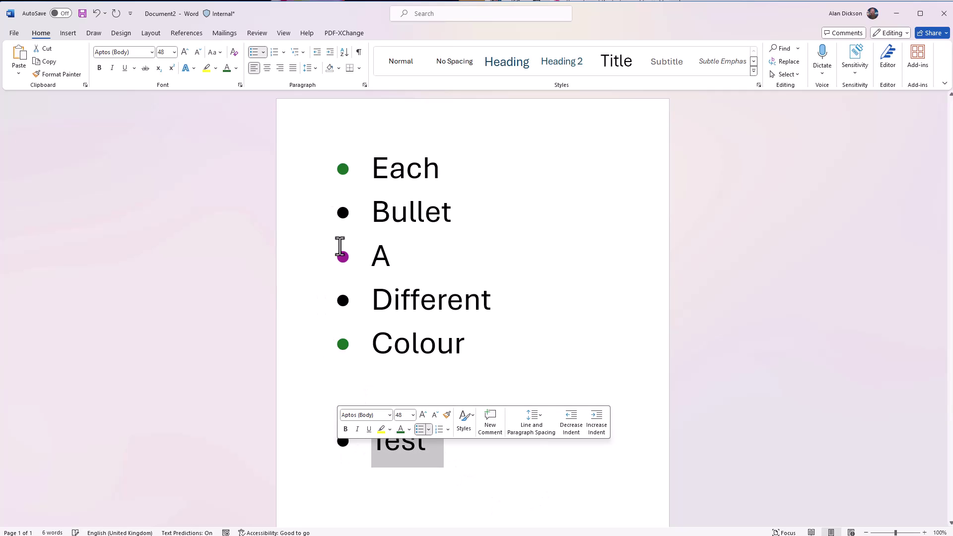
pyautogui.click(459, 453)
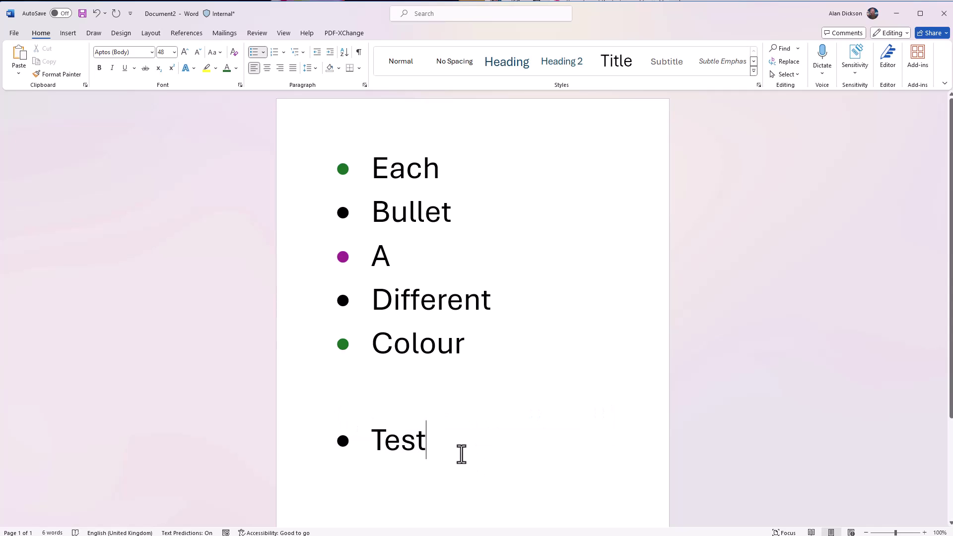
pyautogui.click(343, 443)
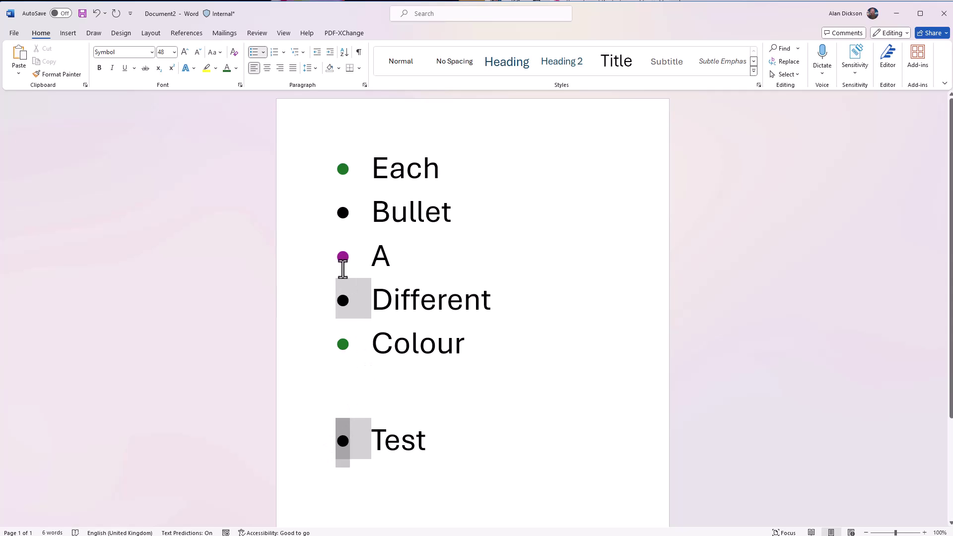
pyautogui.click(236, 69)
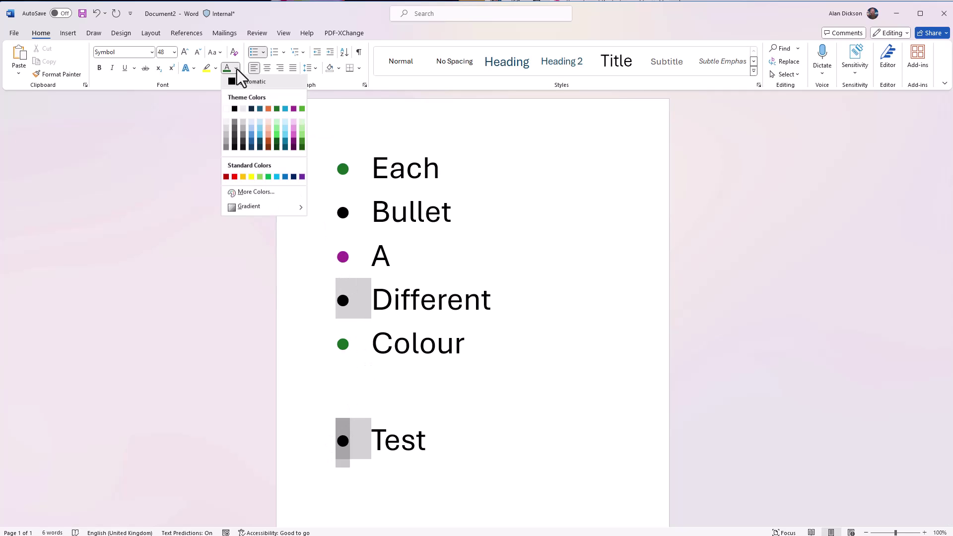
pyautogui.click(235, 177)
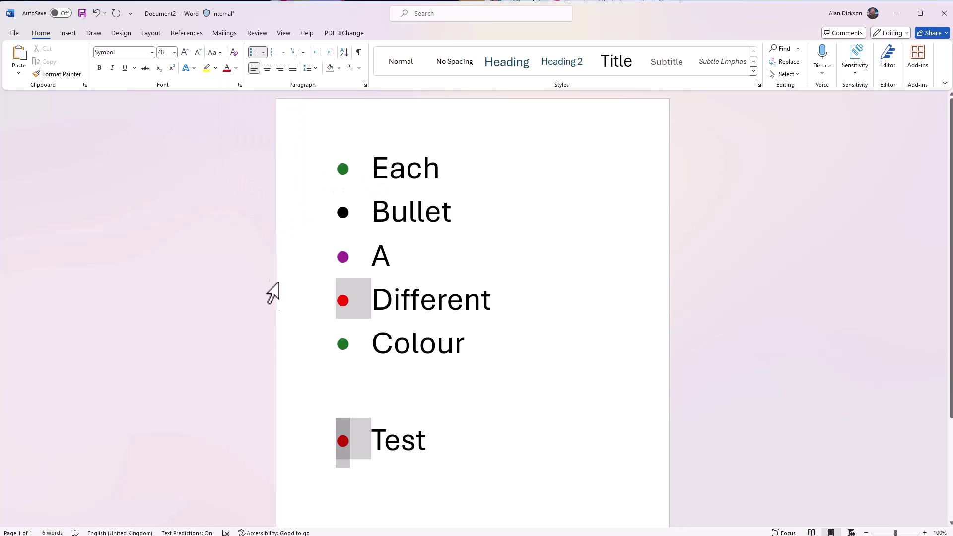
# Define a new bullet from the red symbol of the "Test" line and check for it in the bullet library
pyautogui.click(263, 53)
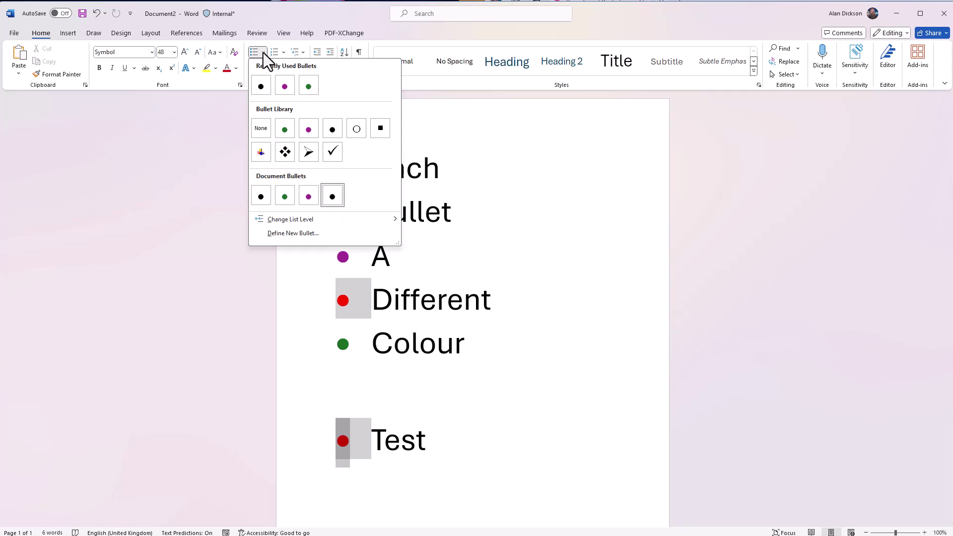
pyautogui.click(300, 237)
pyautogui.click(493, 339)
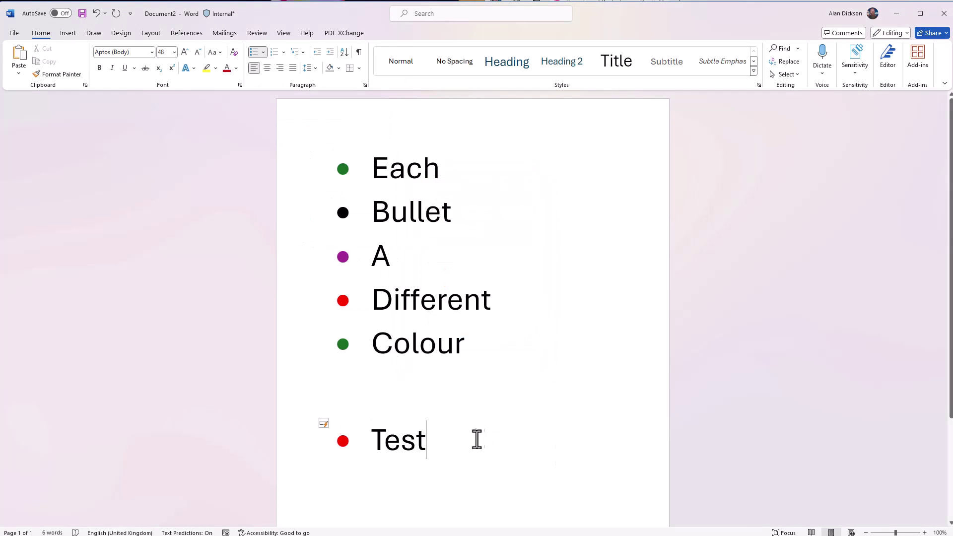
pyautogui.click(261, 55)
pyautogui.click(262, 54)
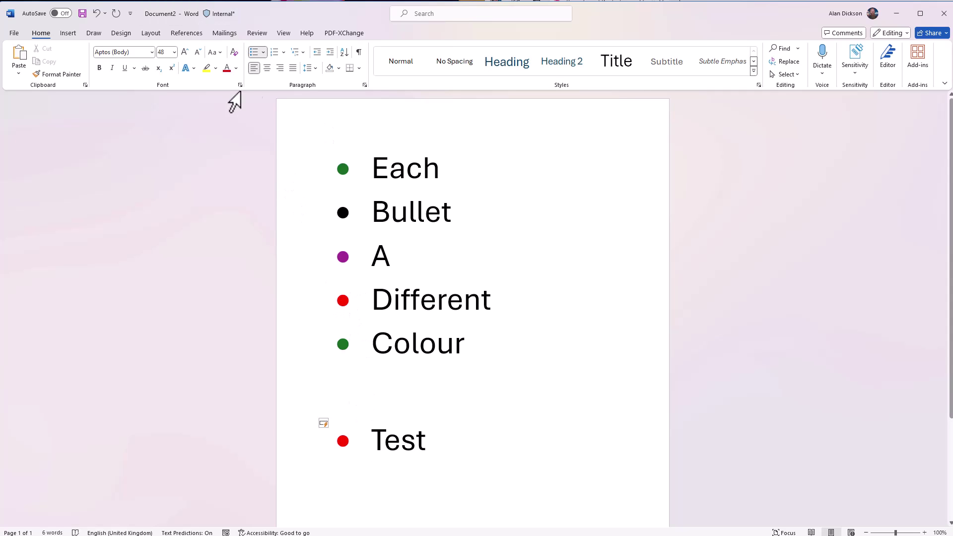
pyautogui.click(265, 52)
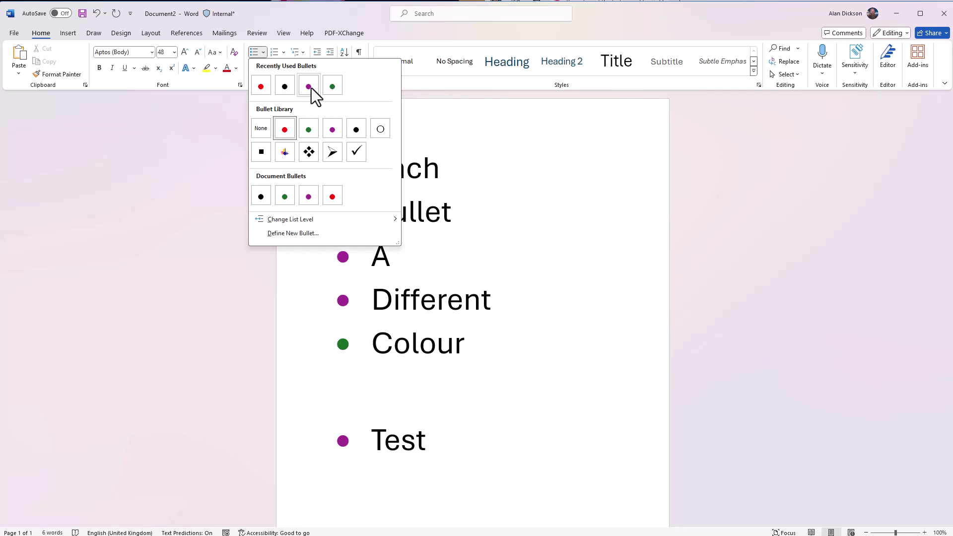
pyautogui.click(525, 332)
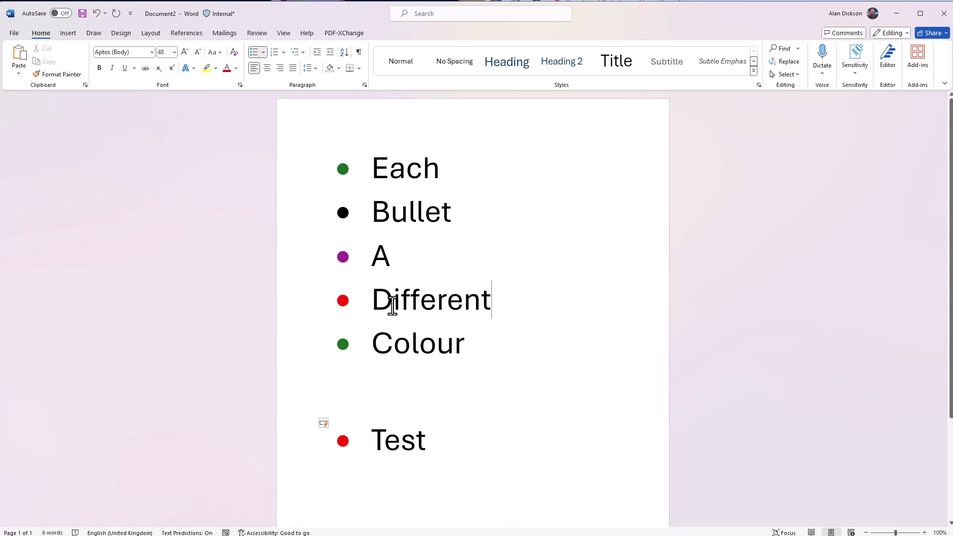
# Remove the red bullet from the "Different" item and apply the black round bullet in its place
pyautogui.doubleClick(415, 301)
pyautogui.click(263, 52)
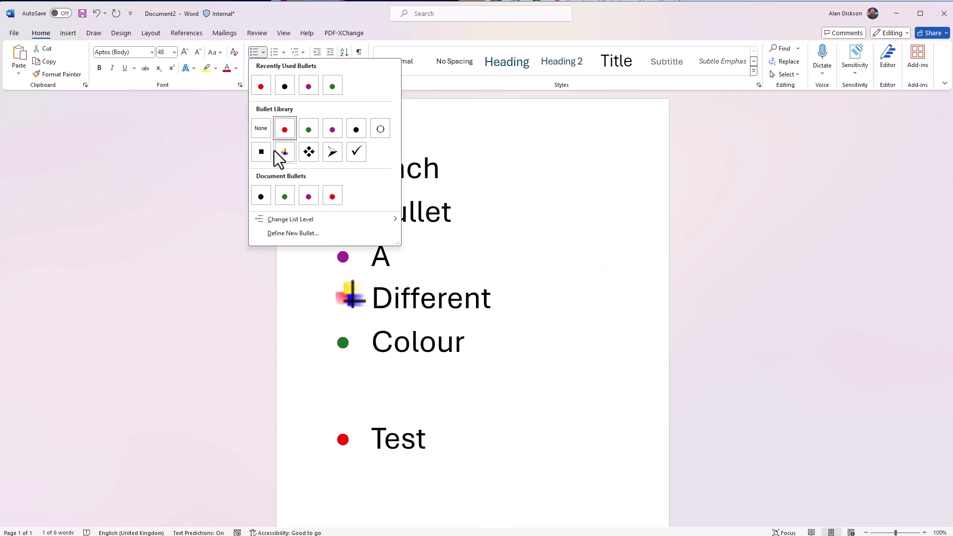
pyautogui.click(268, 133)
pyautogui.click(424, 273)
pyautogui.moveTo(460, 308); pyautogui.dragTo(314, 313)
pyautogui.click(263, 53)
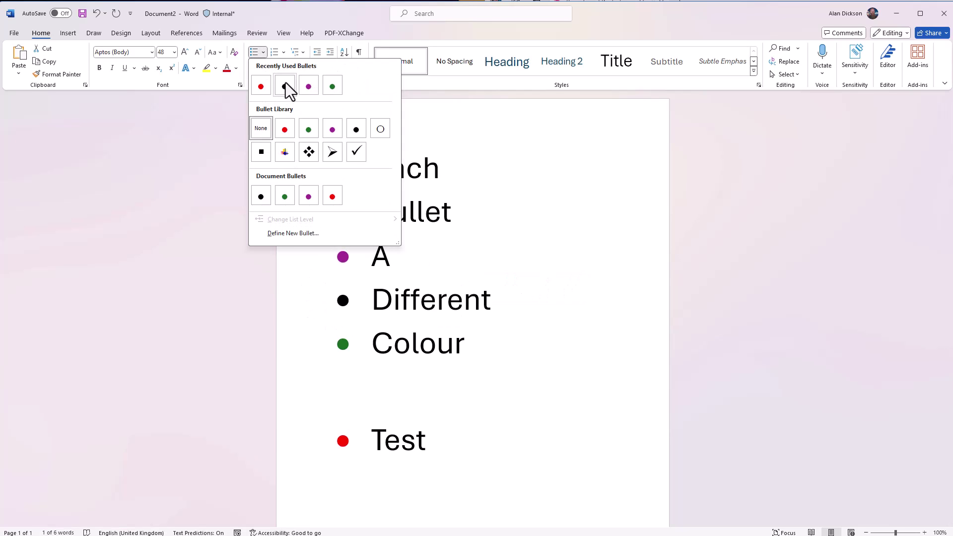
pyautogui.click(285, 84)
# Remove the green bullet from the last list item, "Colour", and apply the red round bullet instead
pyautogui.click(462, 349)
pyautogui.moveTo(470, 351); pyautogui.dragTo(380, 340)
pyautogui.click(263, 52)
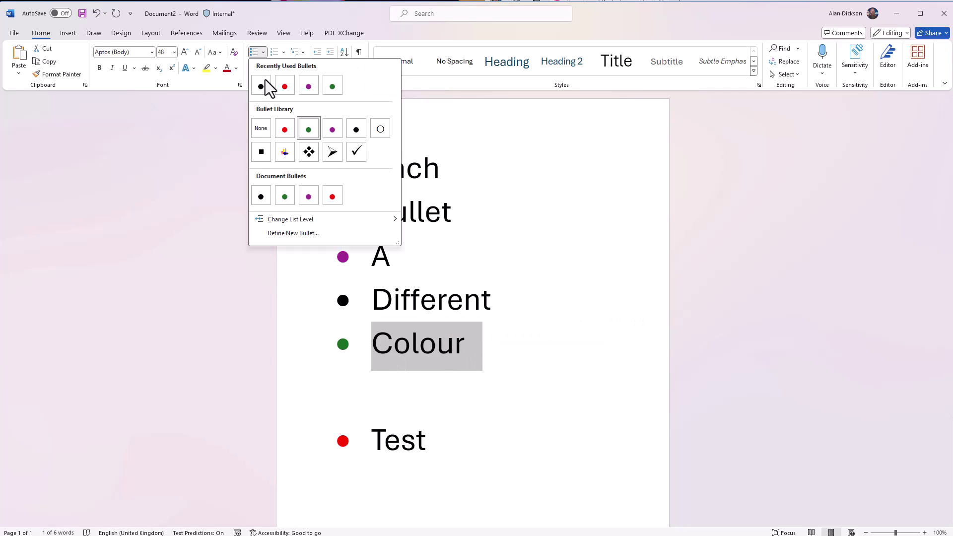
pyautogui.click(264, 131)
pyautogui.click(430, 355)
pyautogui.click(311, 360)
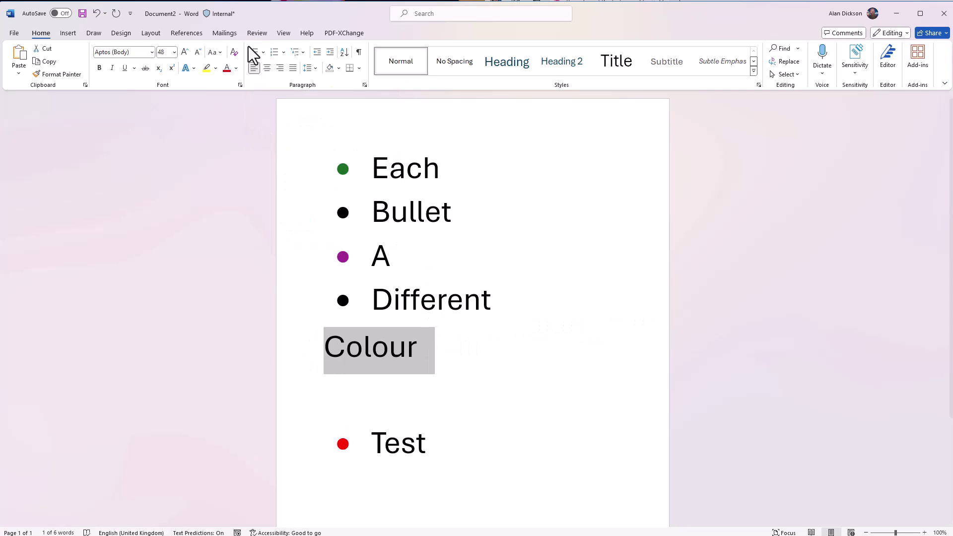
pyautogui.click(265, 53)
pyautogui.click(278, 88)
# Delete the "Test" line and its bullet from below the list
pyautogui.click(415, 456)
pyautogui.click(287, 462)
pyautogui.press('BackSpace')
pyautogui.press('BackSpace')
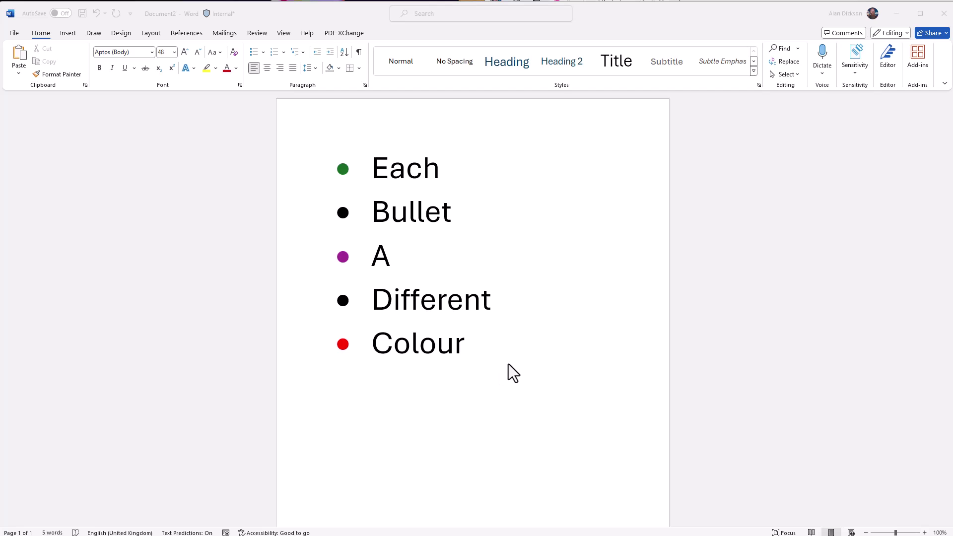
# Start a numbered list on the empty line below the bulleted list
pyautogui.scroll(-2, 501, 358)
pyautogui.click(476, 336)
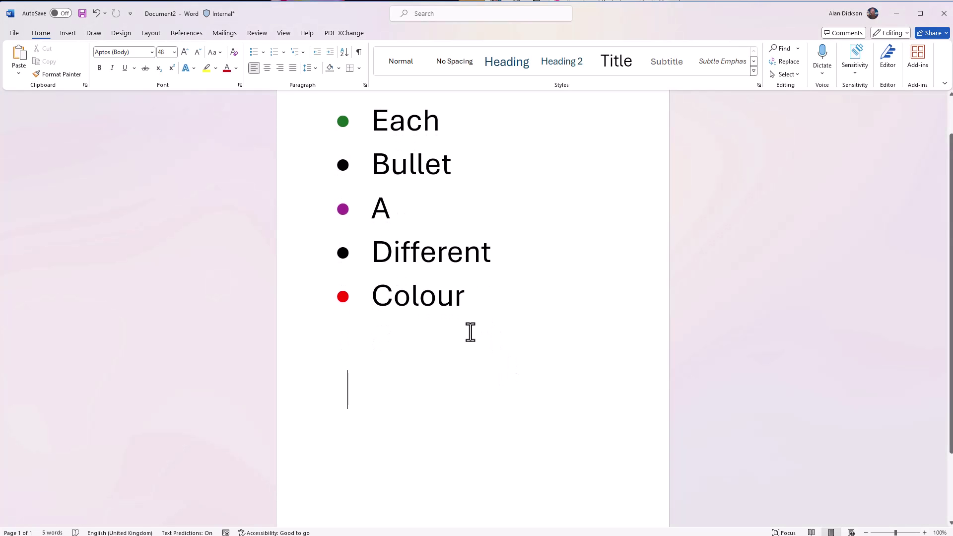
pyautogui.click(274, 53)
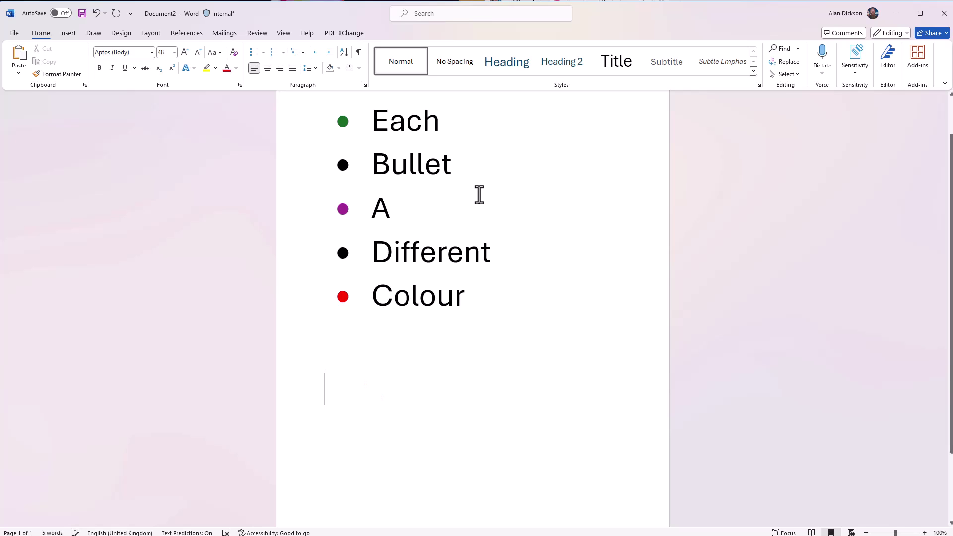
pyautogui.click(276, 53)
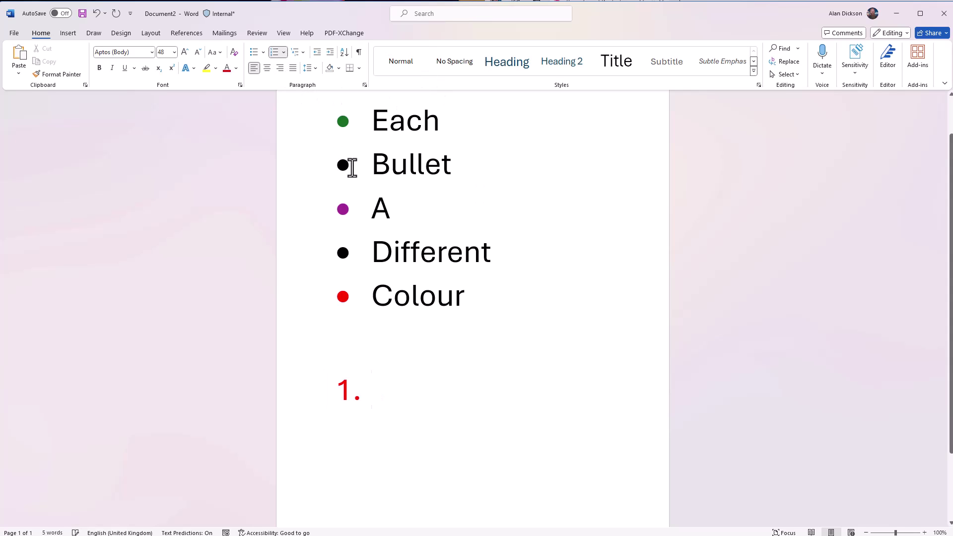
# Fill the numbered list with the four items "This", "Is", "A" and "Test"
pyautogui.write('This')
pyautogui.press('Return')
pyautogui.write('is')
pyautogui.press('Return')
pyautogui.write('a')
pyautogui.press('Return')
pyautogui.write('test')
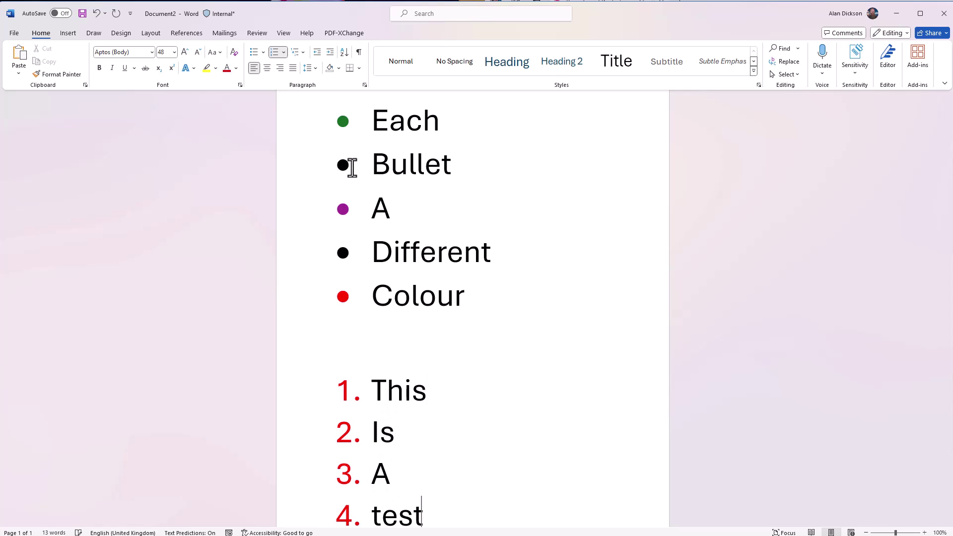
pyautogui.press('Return')
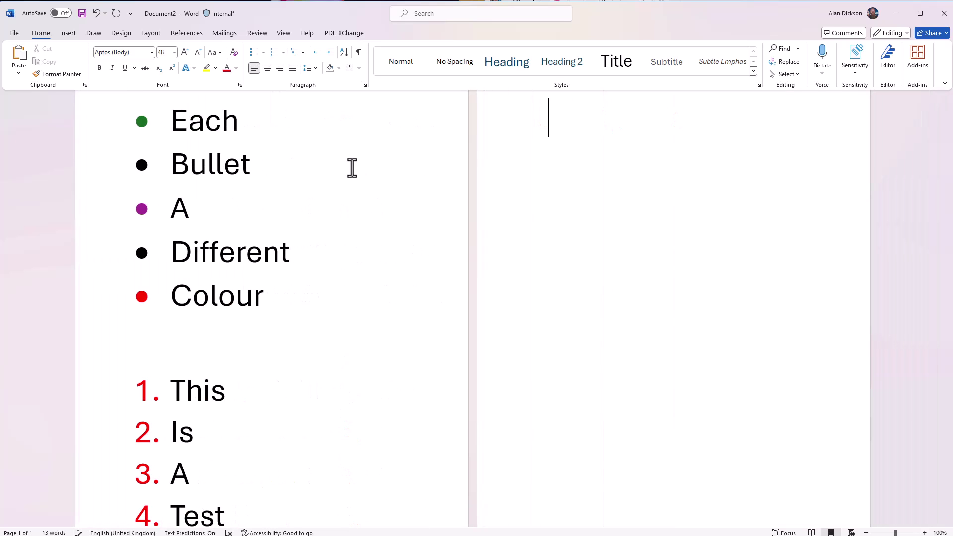
pyautogui.press('Return')
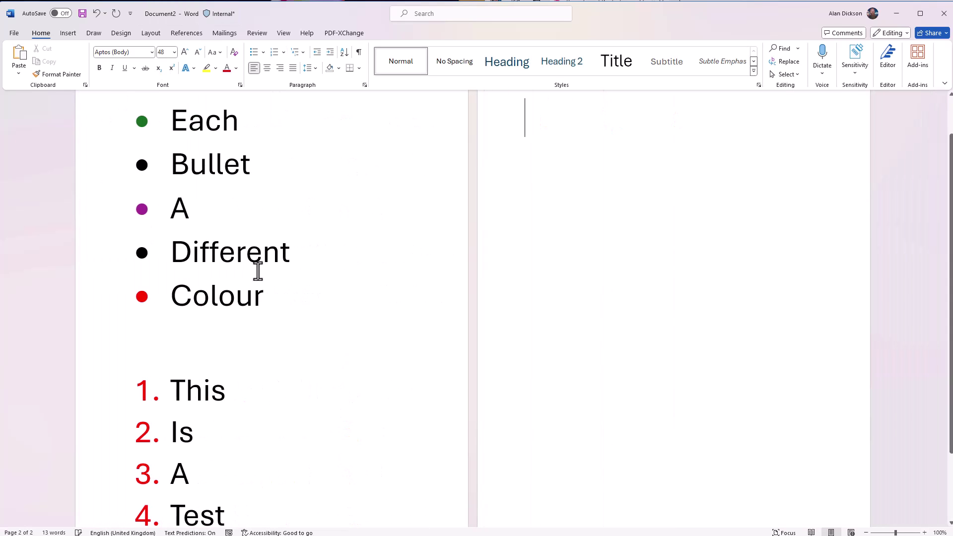
pyautogui.press('BackSpace')
pyautogui.scroll(-1, 394, 390)
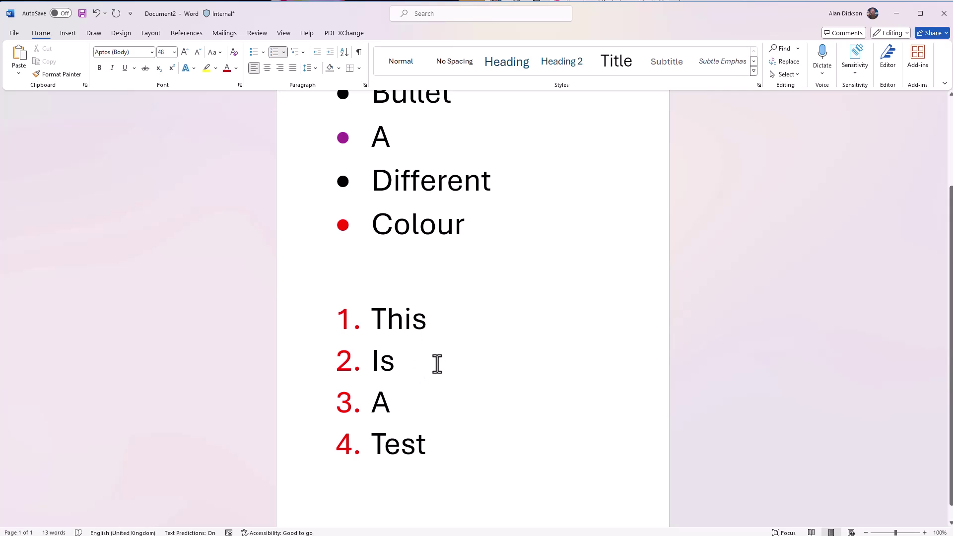
# Remove the red number from the "Is" item and apply the black 1. 2. 3. number format in its place
pyautogui.click(284, 52)
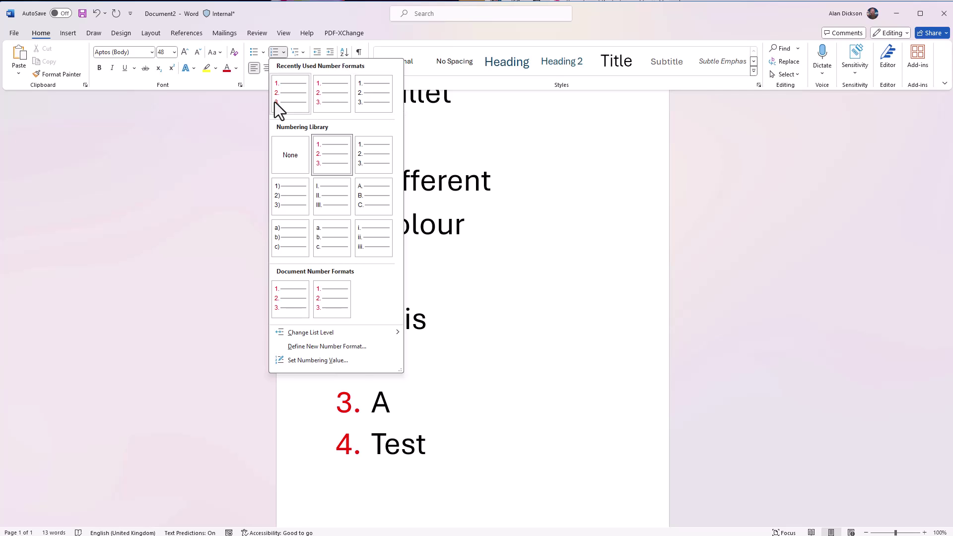
pyautogui.click(477, 348)
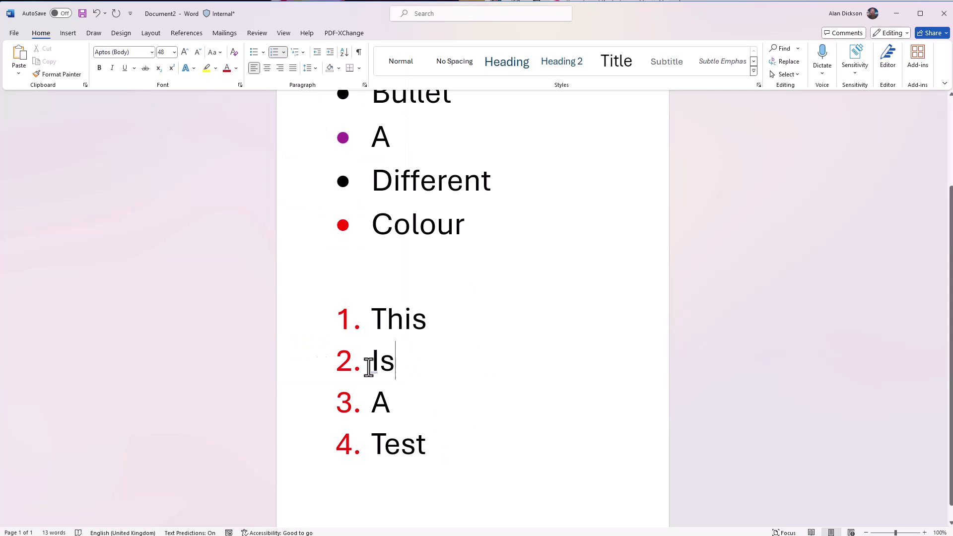
pyautogui.doubleClick(397, 366)
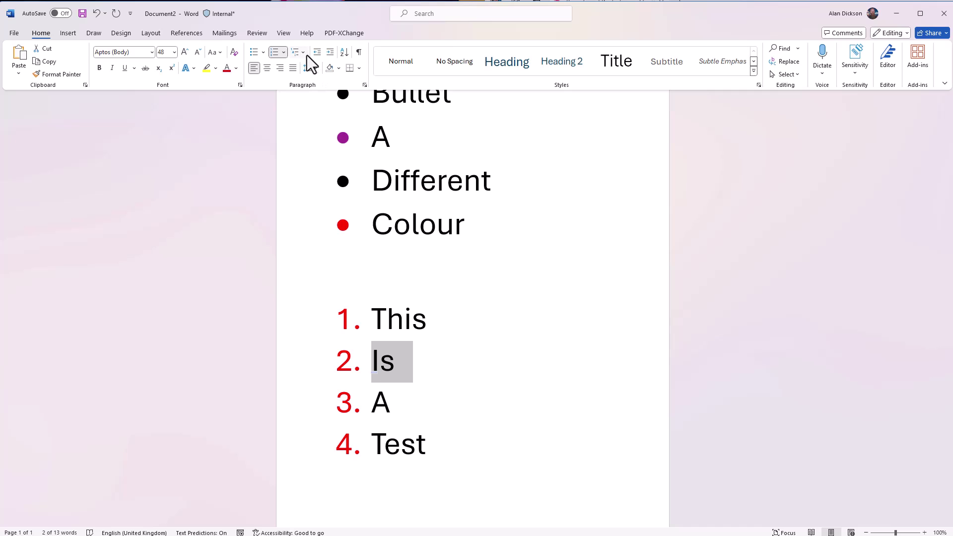
pyautogui.click(284, 53)
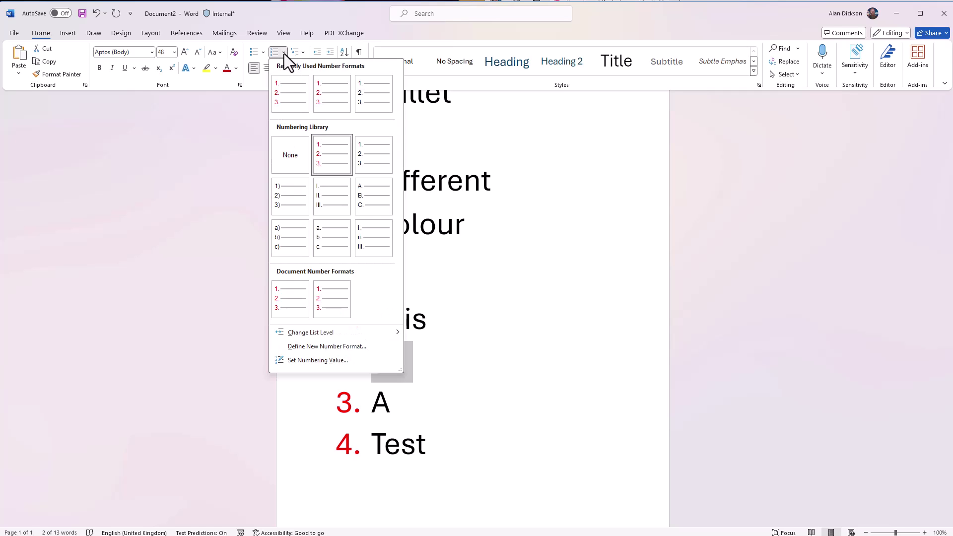
pyautogui.click(287, 155)
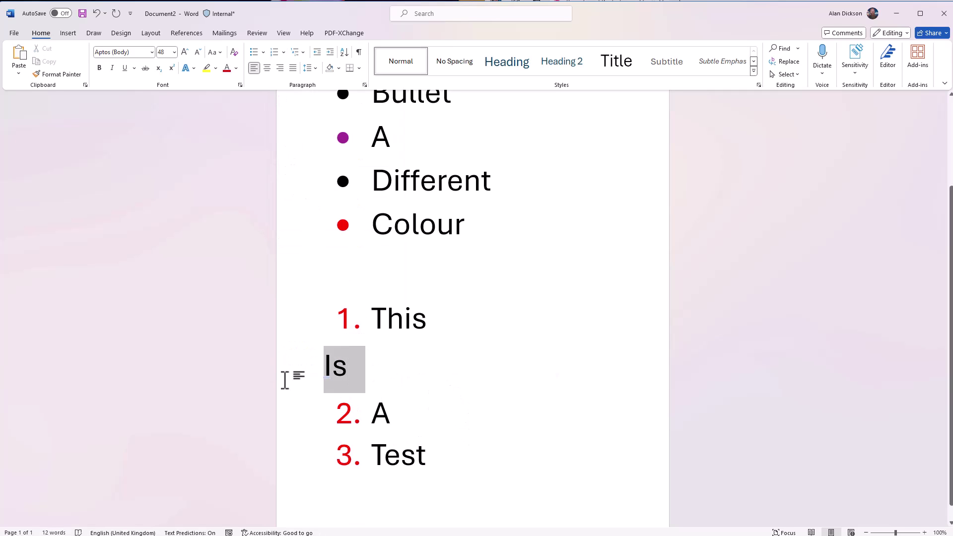
pyautogui.click(284, 53)
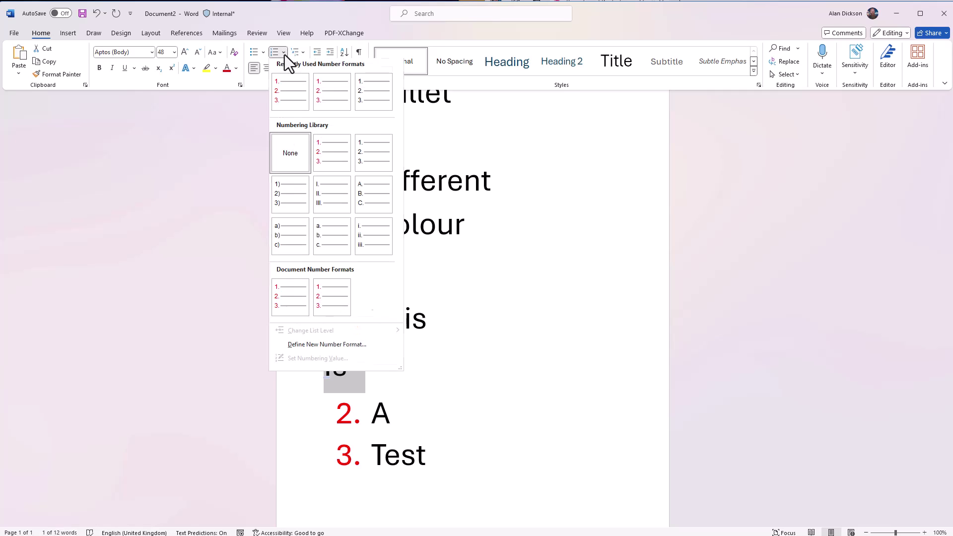
pyautogui.click(360, 96)
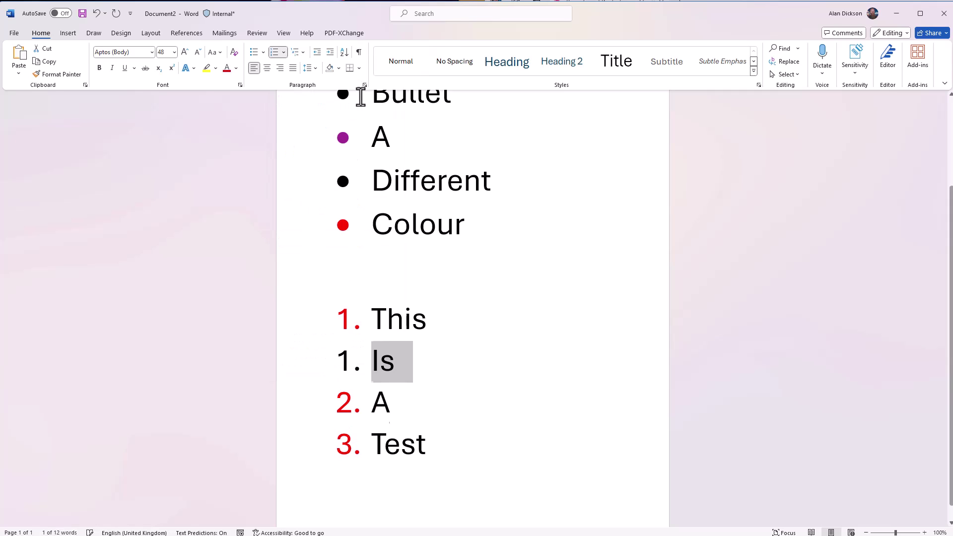
# Try to make the "Is" item continue the numbering of the list above it
pyautogui.click(448, 400)
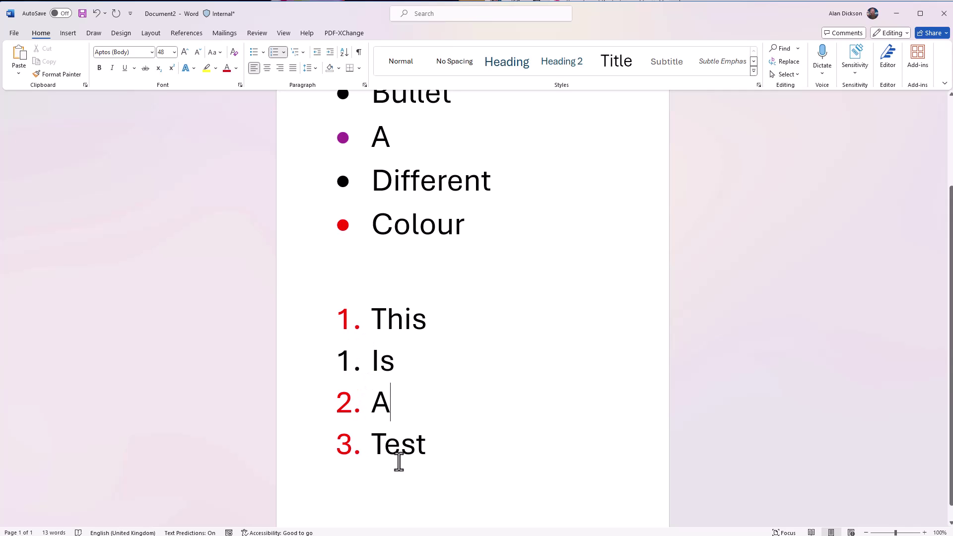
pyautogui.click(396, 358)
pyautogui.moveTo(404, 368); pyautogui.dragTo(373, 360)
pyautogui.rightClick(386, 373)
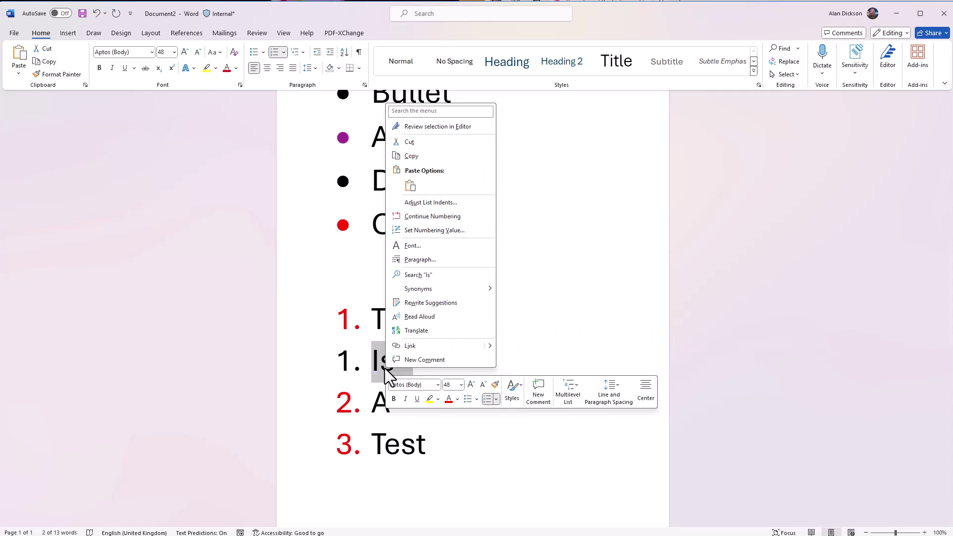
pyautogui.click(448, 221)
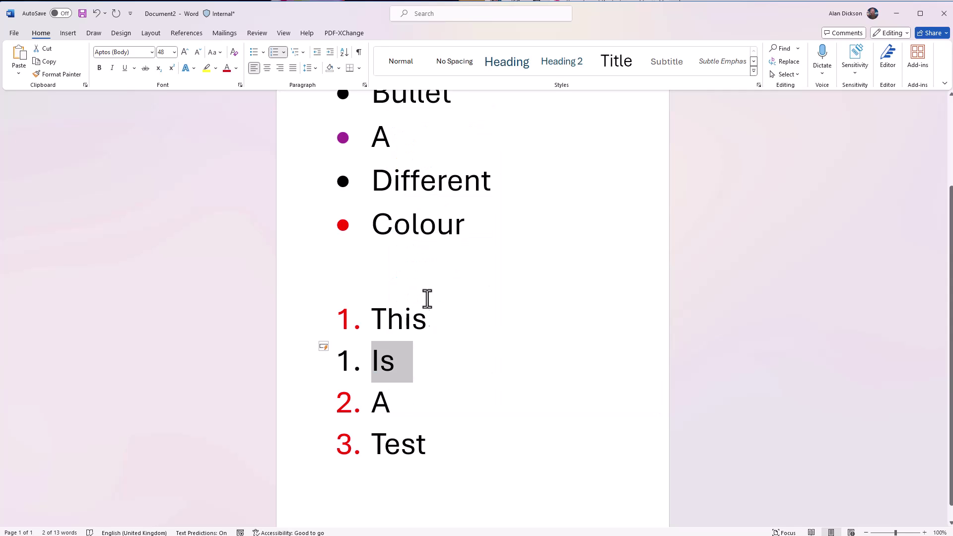
# Set the numbering value of the "Is" item to 2
pyautogui.rightClick(386, 361)
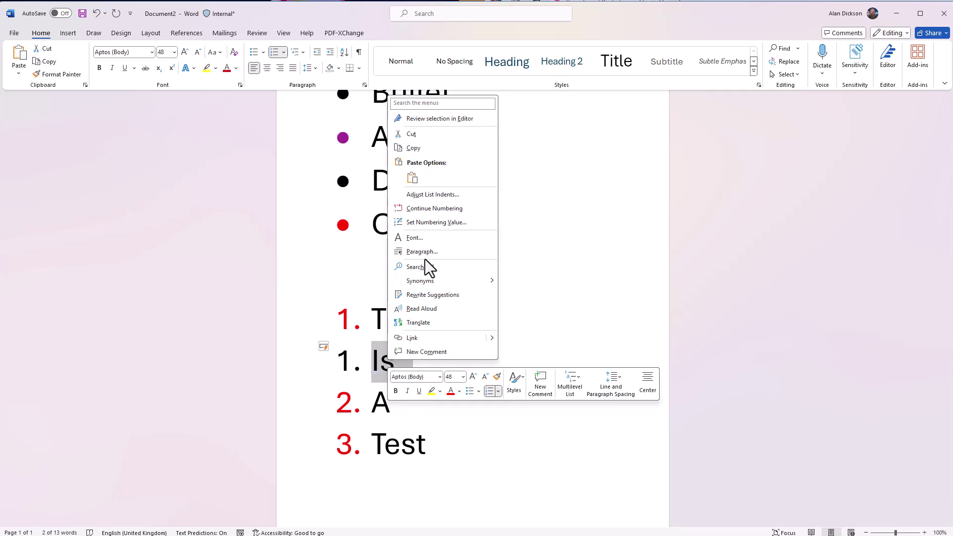
pyautogui.click(436, 222)
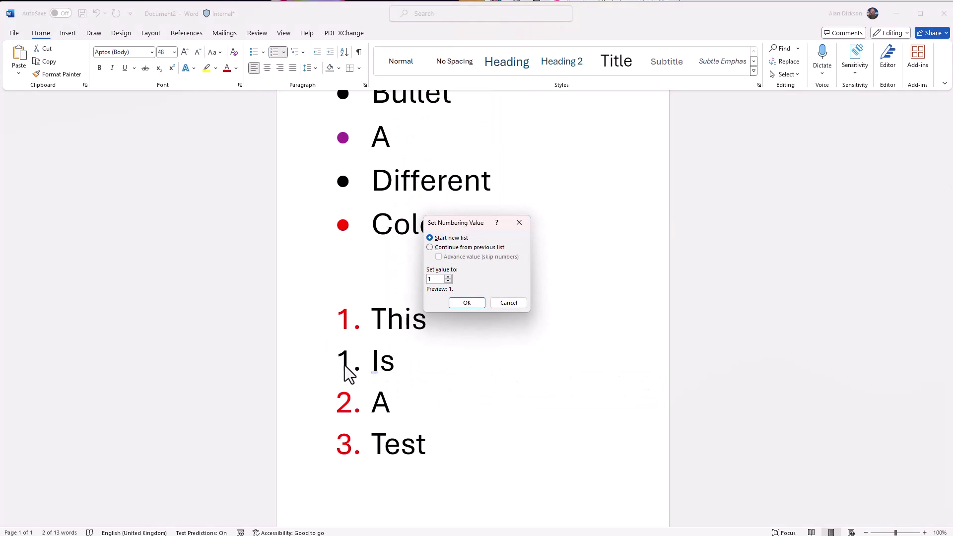
pyautogui.click(448, 276)
pyautogui.click(469, 304)
pyautogui.click(511, 389)
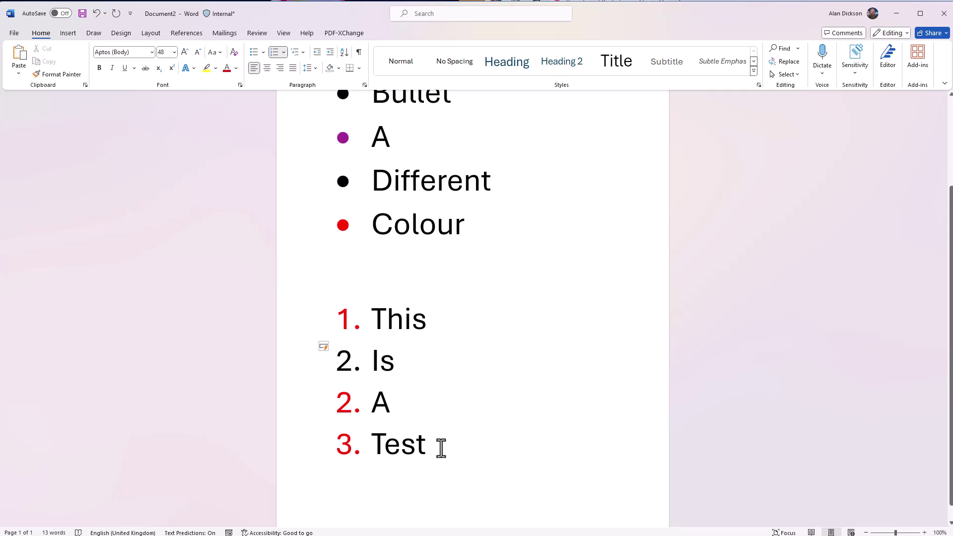
# Delete all four items of the numbered list together with their numbers
pyautogui.moveTo(442, 447); pyautogui.dragTo(319, 329)
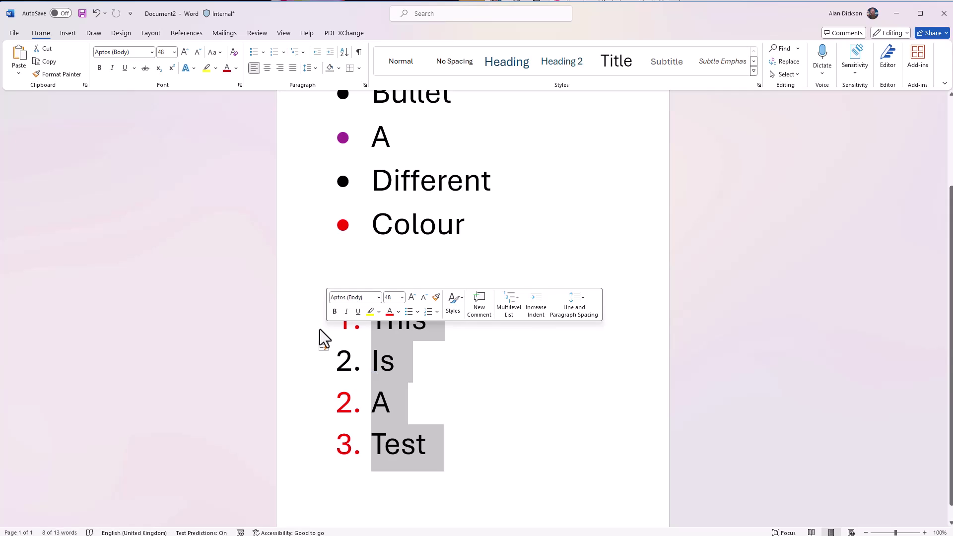
pyautogui.press('Delete')
pyautogui.hotkey('ctrl', 'z')
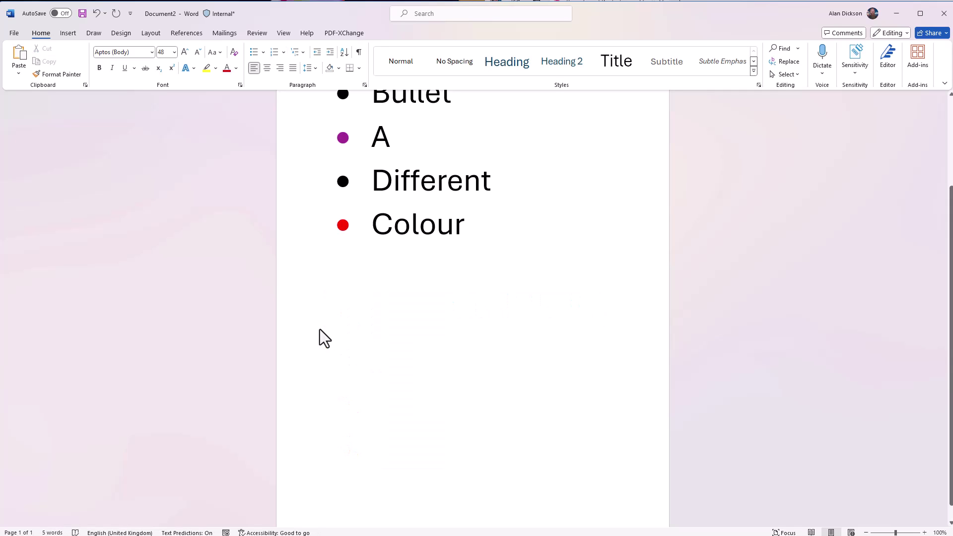
# Enter "This", "Is", "A" and "Test" as four separate unnumbered lines below the bulleted list
pyautogui.write('This')
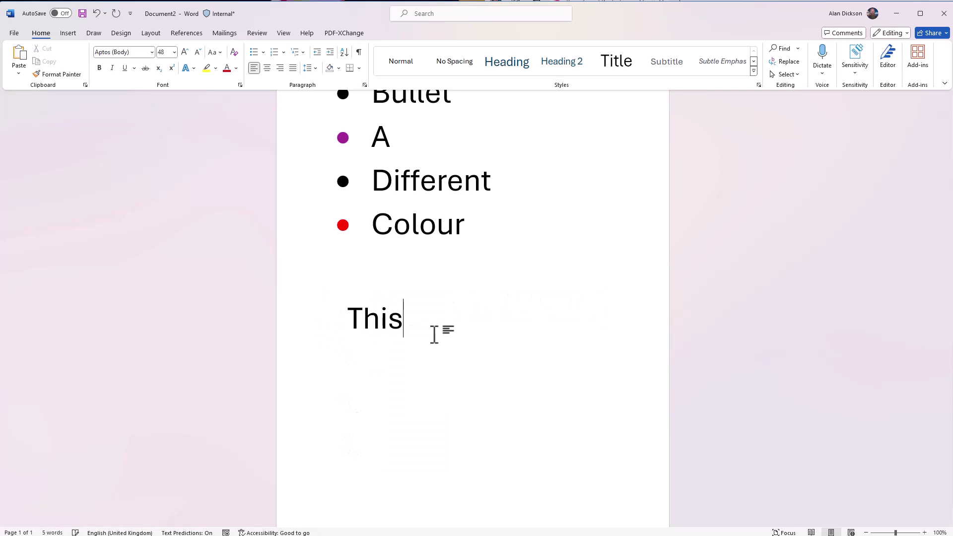
pyautogui.press('Return')
pyautogui.write('A ')
pyautogui.write('Test')
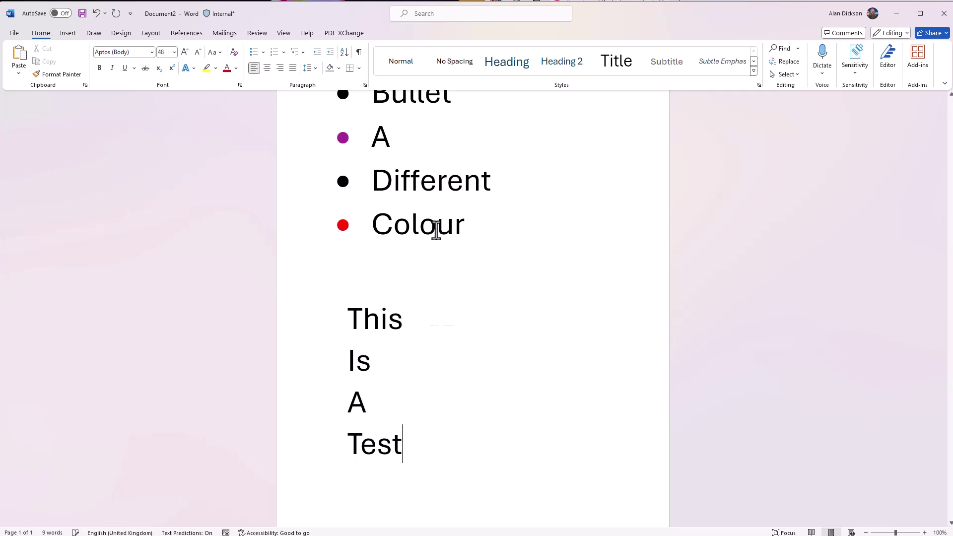
# Draw a text box about 1.72 cm high and 1.64 cm wide beside the "This" line and enter 1 in it
pyautogui.click(479, 352)
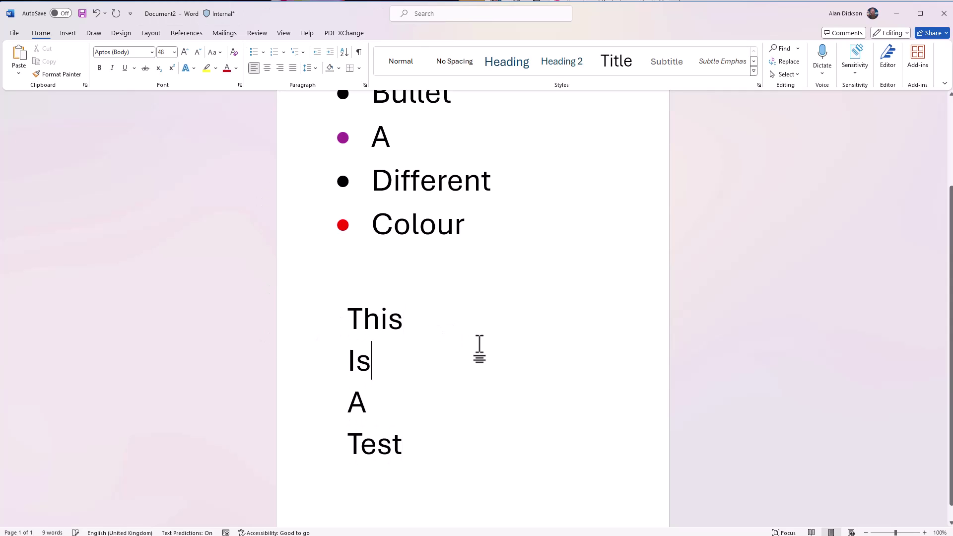
pyautogui.click(67, 35)
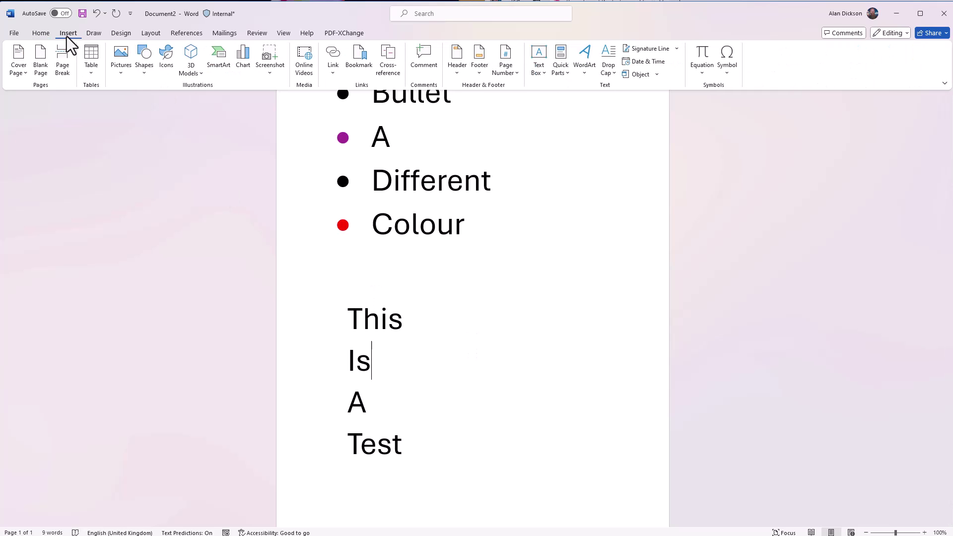
pyautogui.click(539, 57)
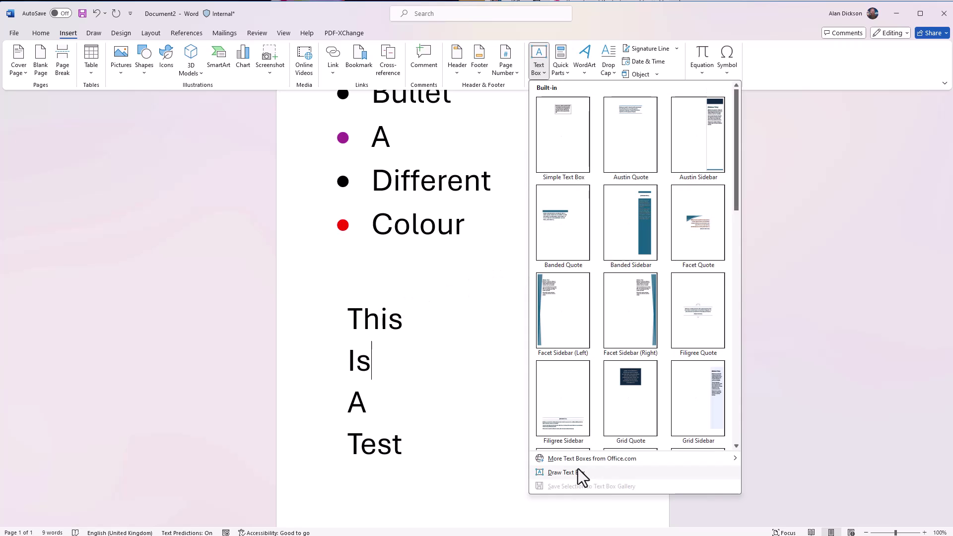
pyautogui.click(566, 473)
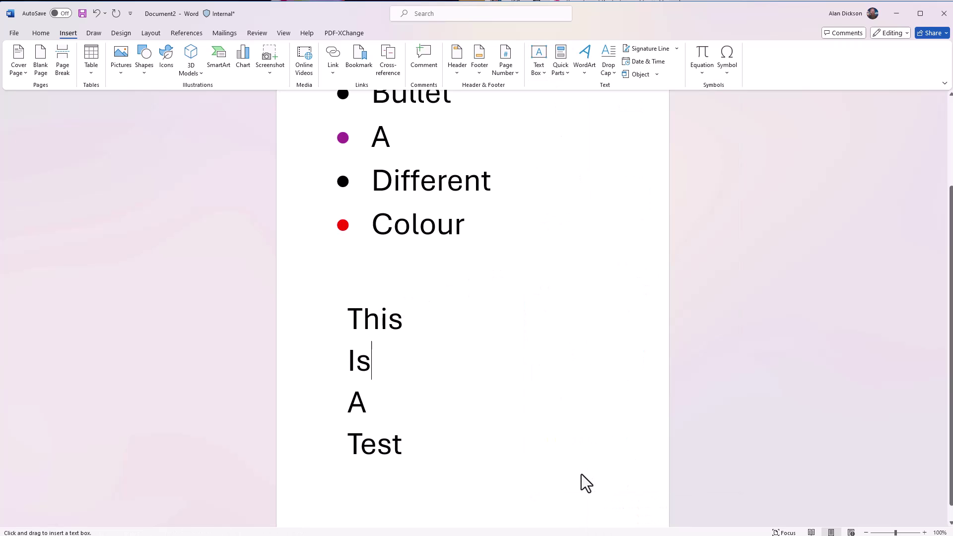
pyautogui.moveTo(310, 304); pyautogui.dragTo(342, 337)
pyautogui.write('1')
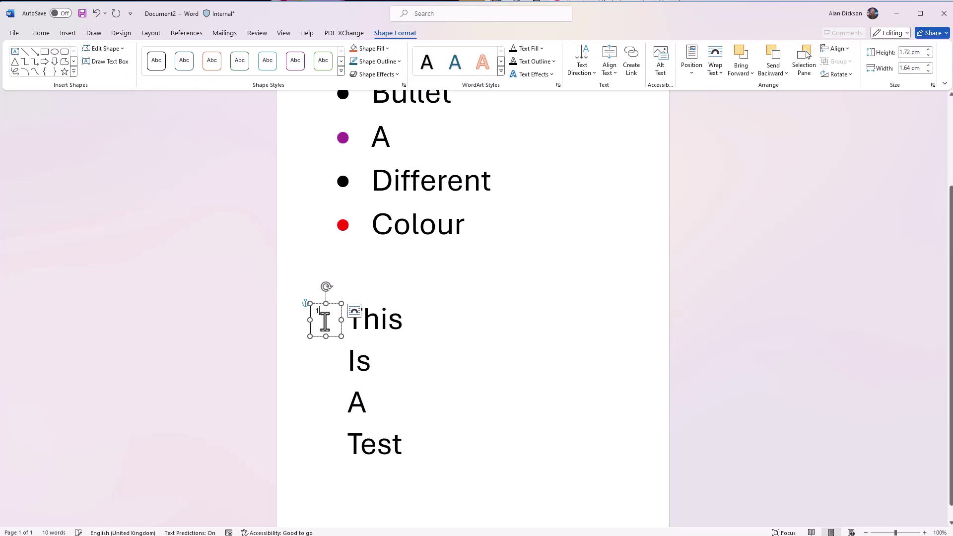
# Enlarge the 1 in the text box to 36 pt and add a full stop after it
pyautogui.doubleClick(322, 316)
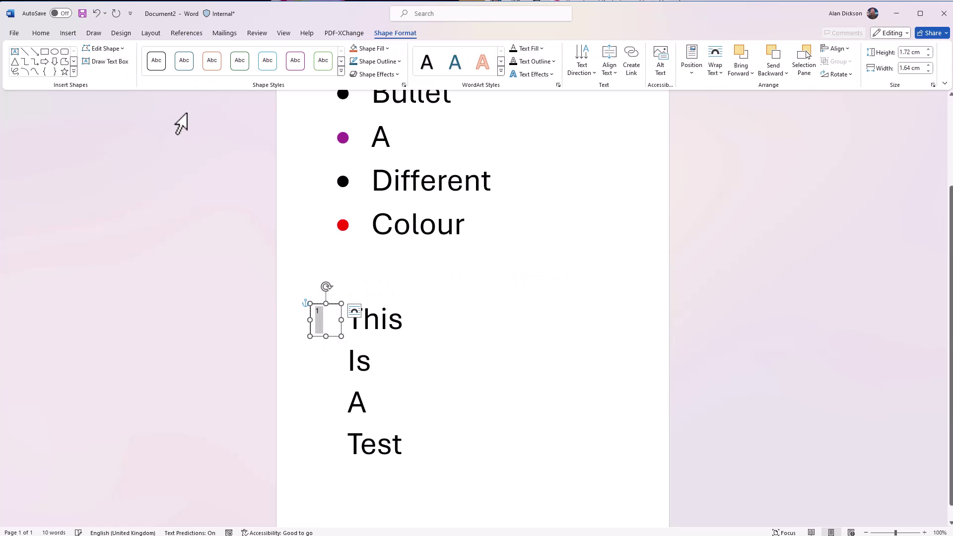
pyautogui.click(42, 34)
pyautogui.click(184, 53)
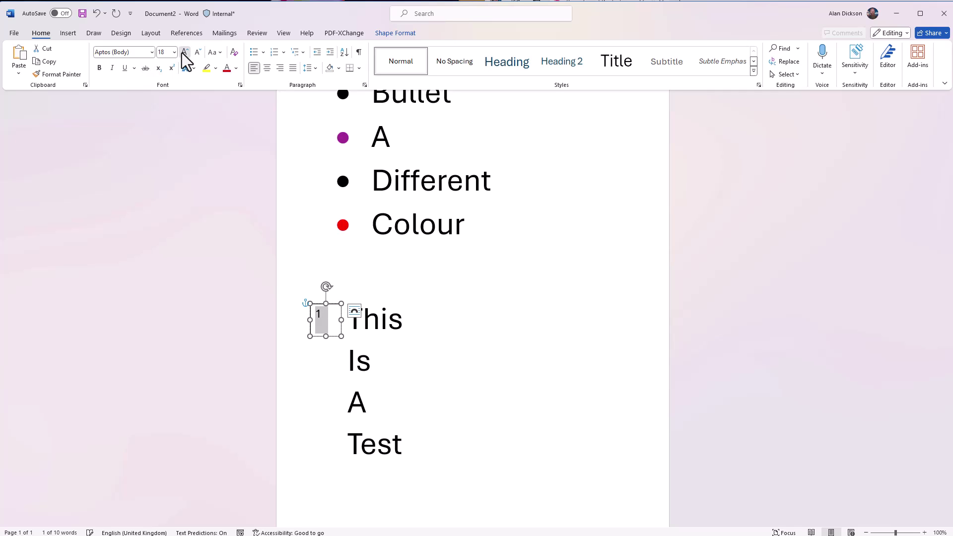
pyautogui.click(184, 52)
pyautogui.click(184, 52)
pyautogui.click(184, 52)
pyautogui.click(184, 52)
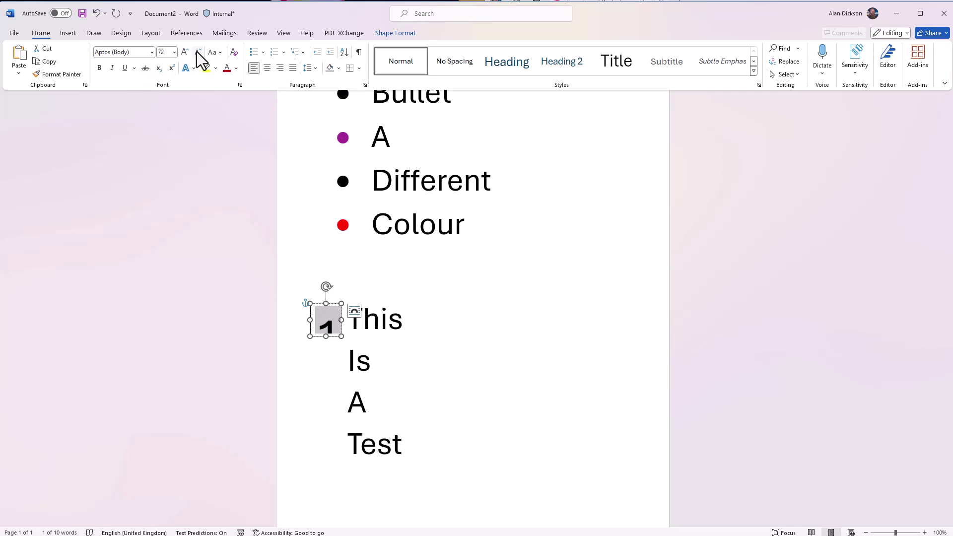
pyautogui.click(198, 52)
pyautogui.click(328, 328)
pyautogui.write('.')
pyautogui.click(318, 351)
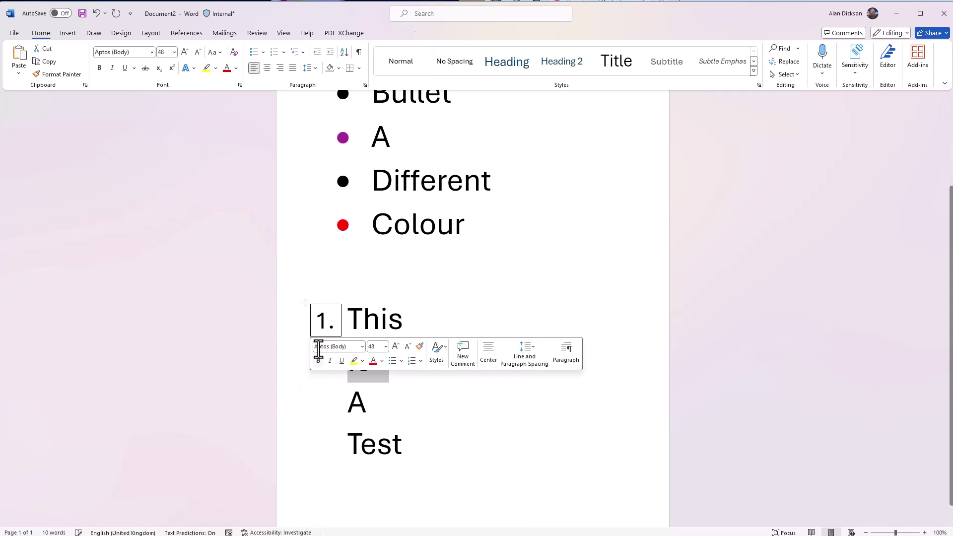
# Widen the number's text box to about 1.67 cm and nudge it slightly up and right to line up with "This"
pyautogui.click(342, 322)
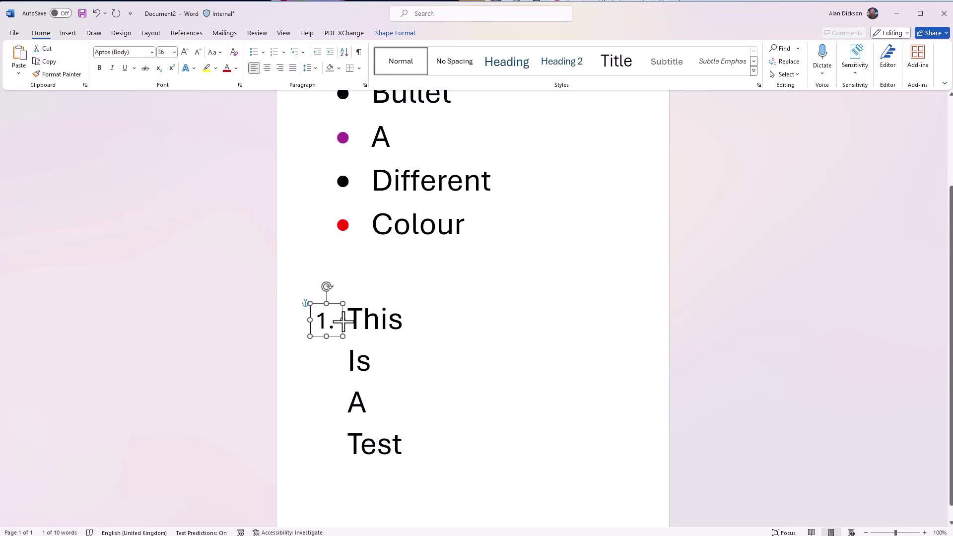
pyautogui.hotkey('ctrl', 'Up')
pyautogui.hotkey('ctrl', 'Right')
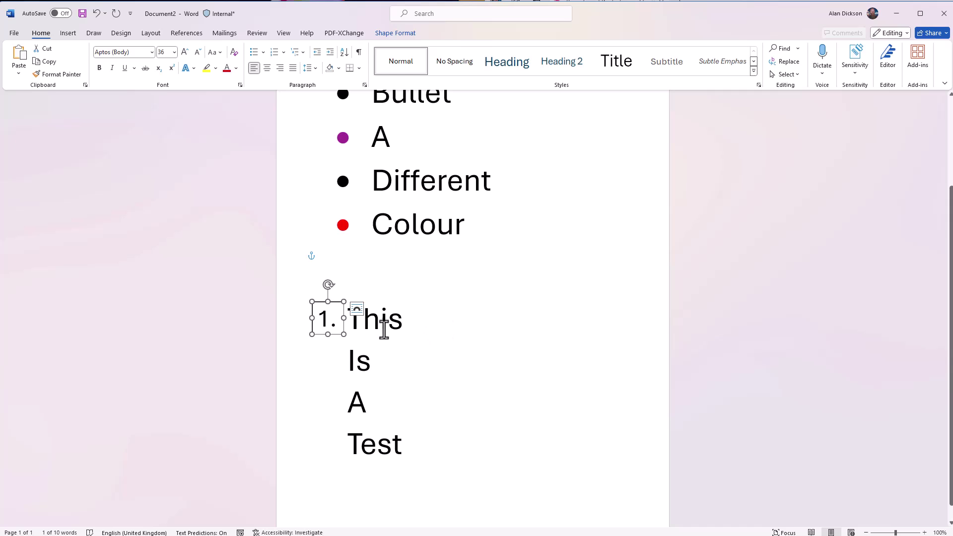
# Remove the outline from the text box around the number beside "This"
pyautogui.click(346, 332)
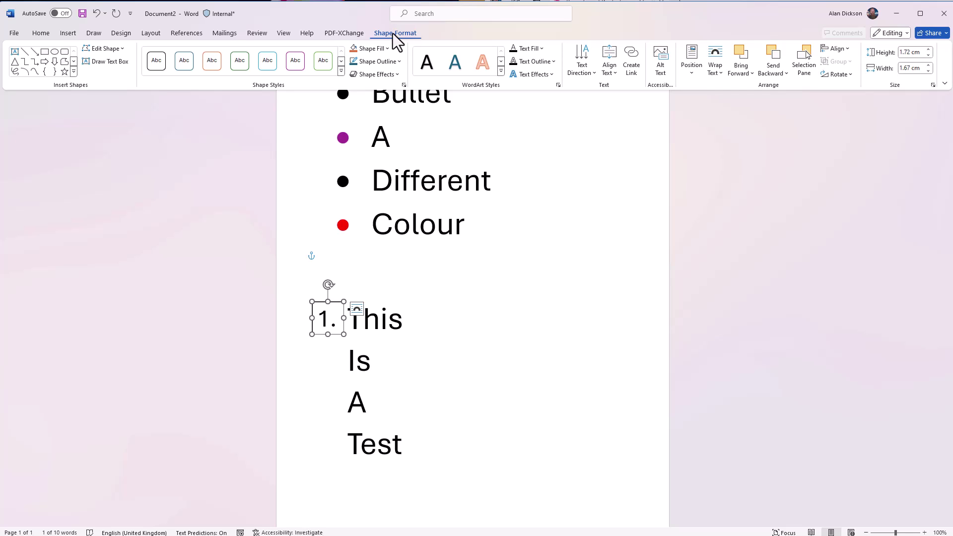
pyautogui.click(401, 61)
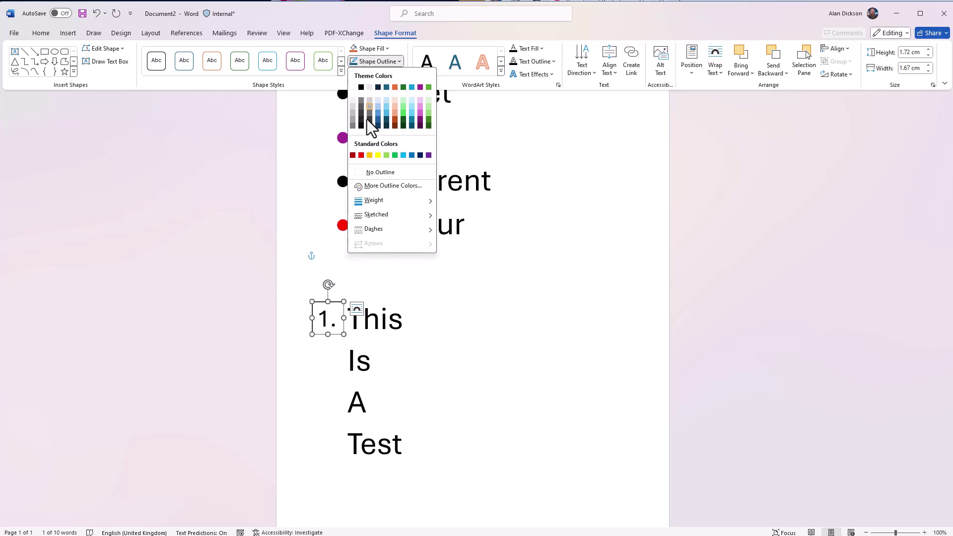
pyautogui.click(381, 172)
pyautogui.click(478, 400)
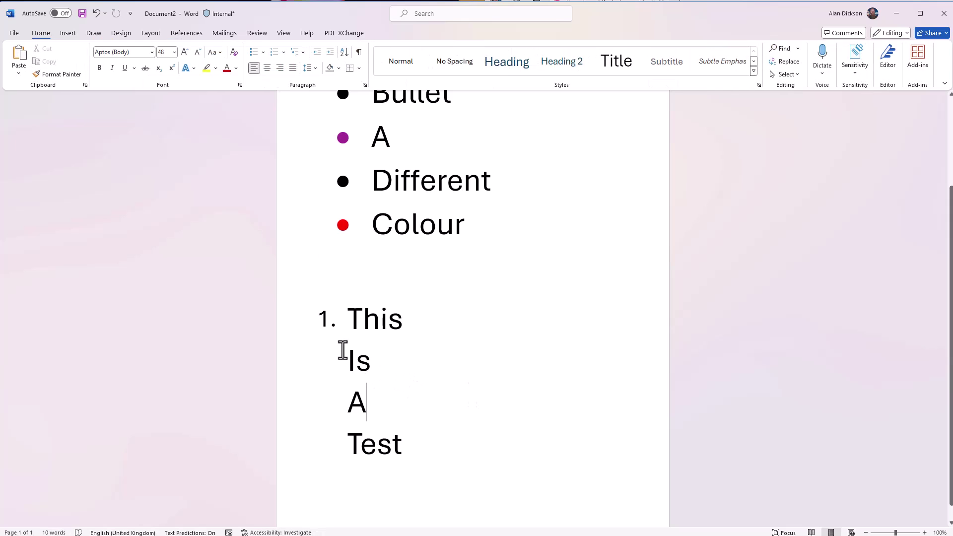
# Duplicate the "1." text box beside the "Is" line, align it with that line, and change its number to 2
pyautogui.click(332, 324)
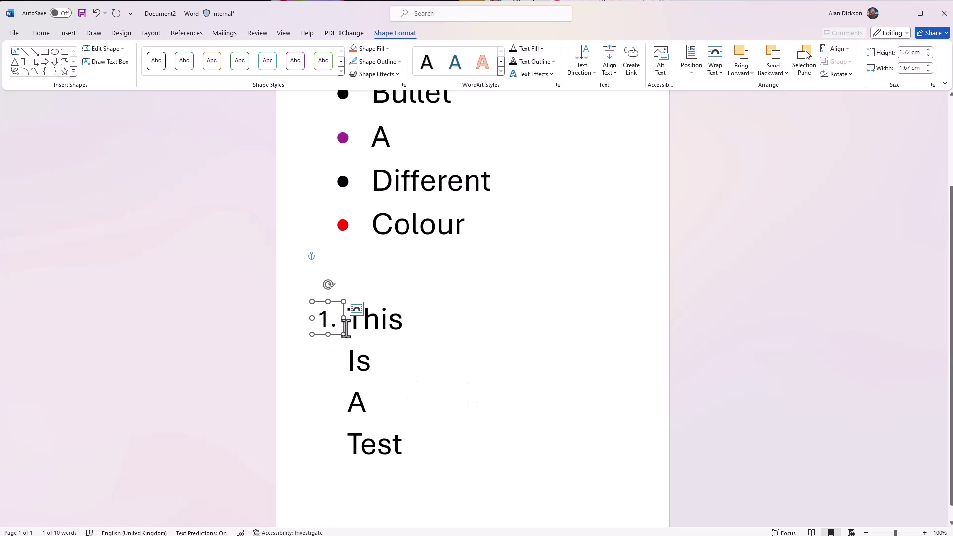
pyautogui.hotkey('ctrl', 'v')
pyautogui.moveTo(351, 331); pyautogui.dragTo(344, 364)
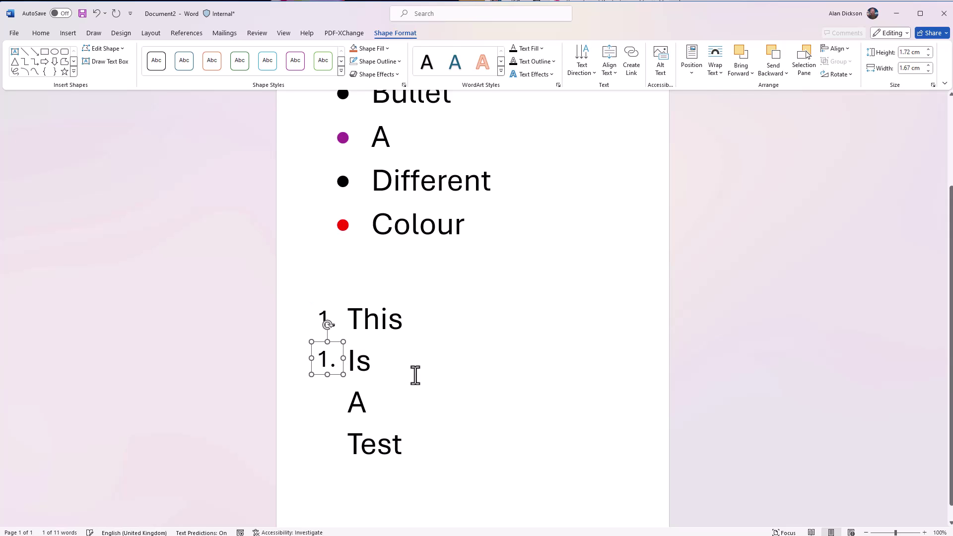
pyautogui.press('Down')
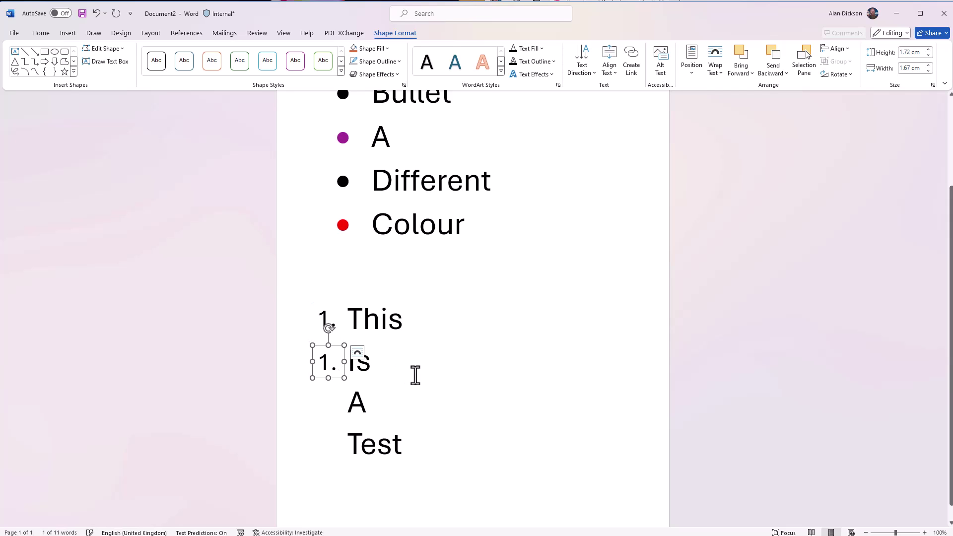
pyautogui.doubleClick(330, 364)
pyautogui.write('2')
# Duplicate the "2." text box beside the "A" line and nudge the copy into line with the numbers above
pyautogui.click(345, 371)
pyautogui.moveTo(347, 377); pyautogui.dragTo(346, 413)
pyautogui.press('Down')
pyautogui.press('Down')
pyautogui.press('Down')
pyautogui.press('Down')
pyautogui.press('Left')
pyautogui.press('Down')
pyautogui.press('Left')
# Change the number in the text box beside the "A" line to 3
pyautogui.click(331, 406)
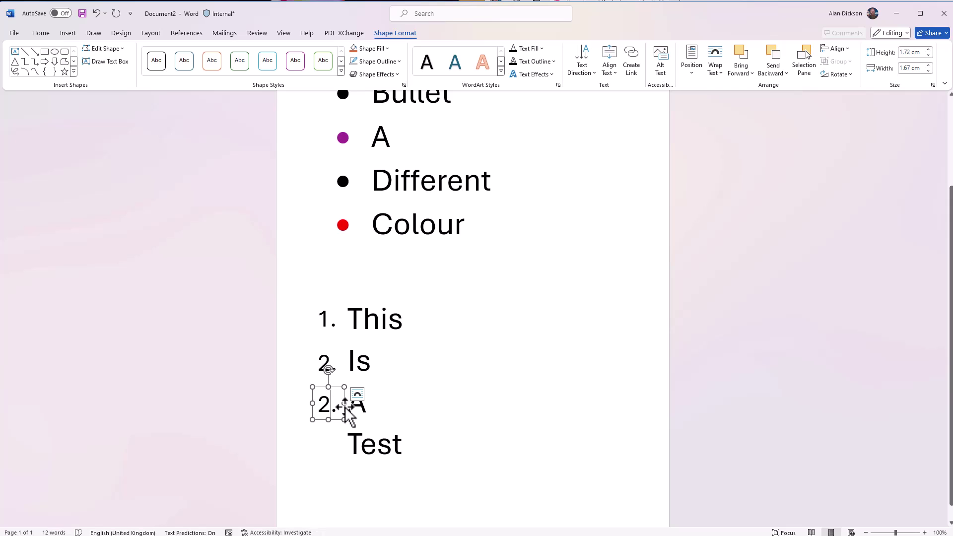
pyautogui.press('BackSpace')
pyautogui.press('BackSpace')
pyautogui.write('3.')
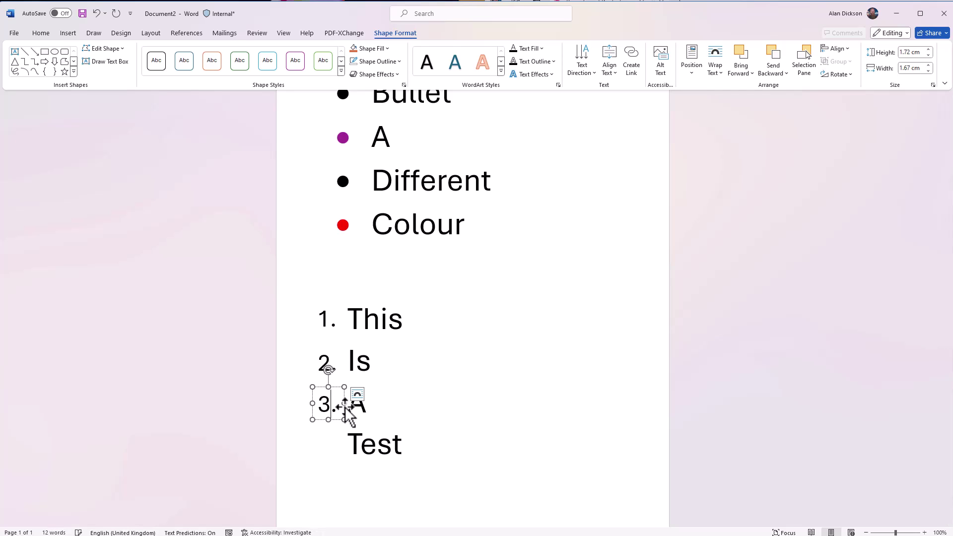
# Fill the number 2 and its full stop beside "Is" with the orange theme colour
pyautogui.click(325, 324)
pyautogui.doubleClick(327, 366)
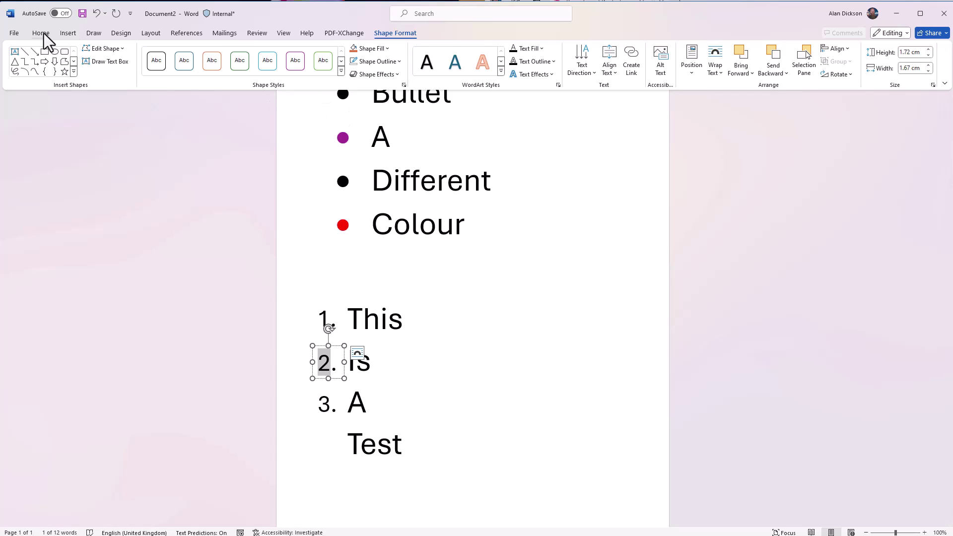
pyautogui.click(543, 48)
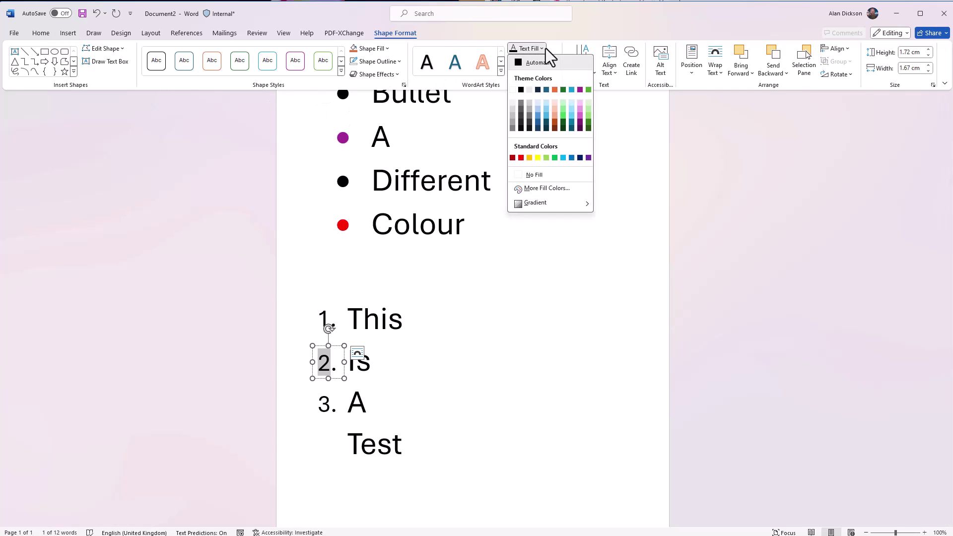
pyautogui.click(556, 90)
pyautogui.click(334, 408)
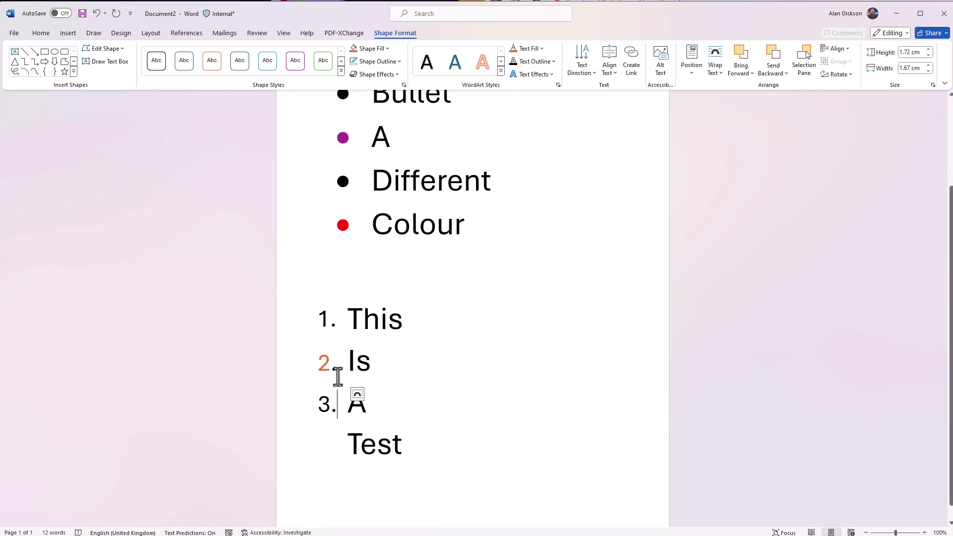
pyautogui.doubleClick(325, 363)
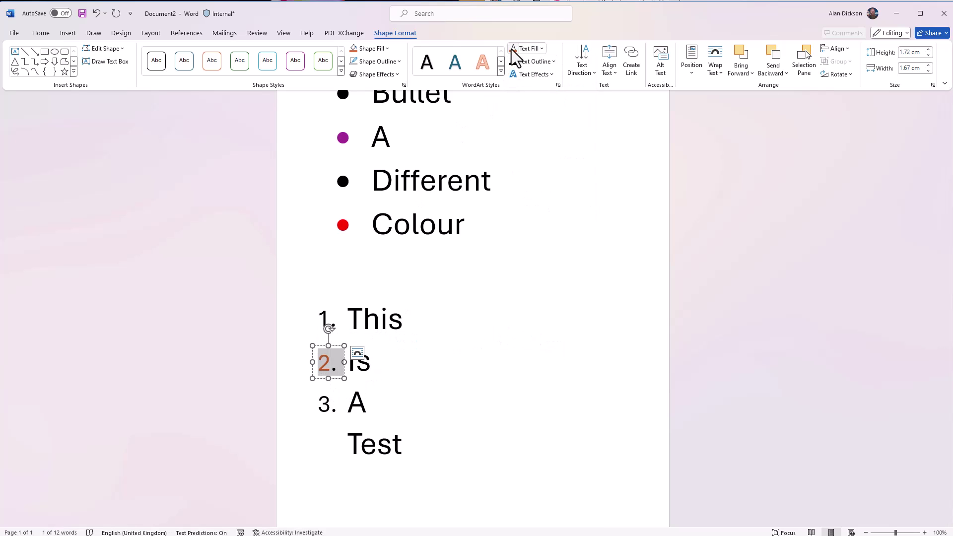
# Fill the number 3 and its full stop beside "A" with the dark green theme colour
pyautogui.click(336, 409)
pyautogui.doubleClick(336, 409)
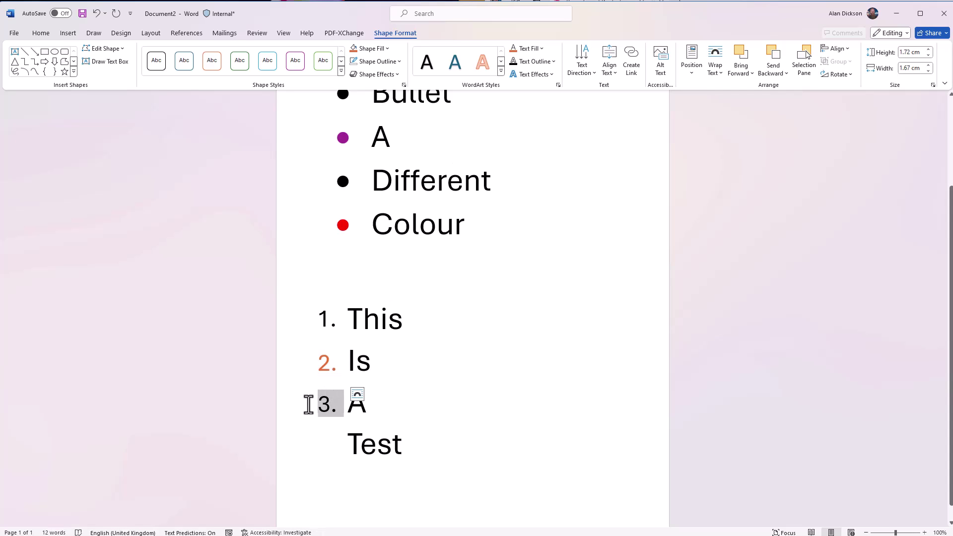
pyautogui.click(544, 53)
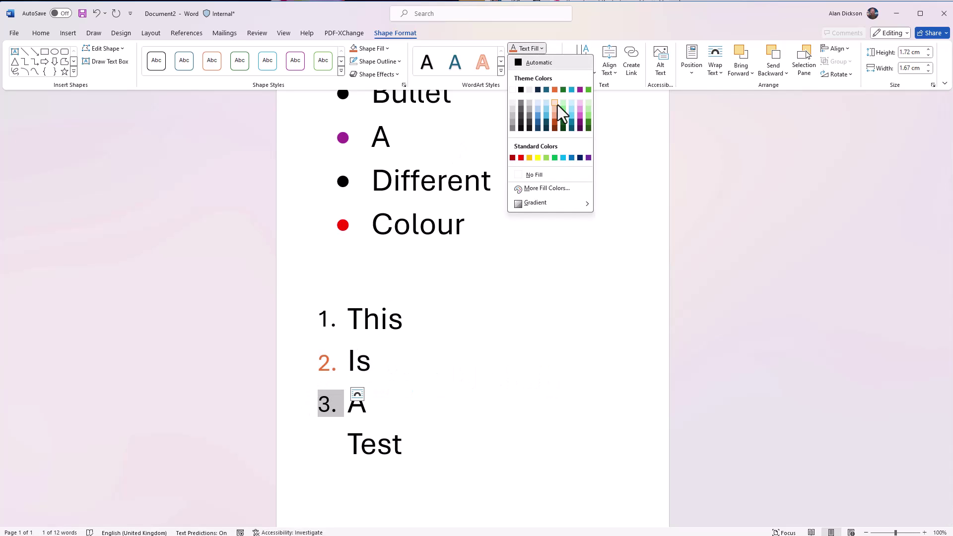
pyautogui.click(564, 91)
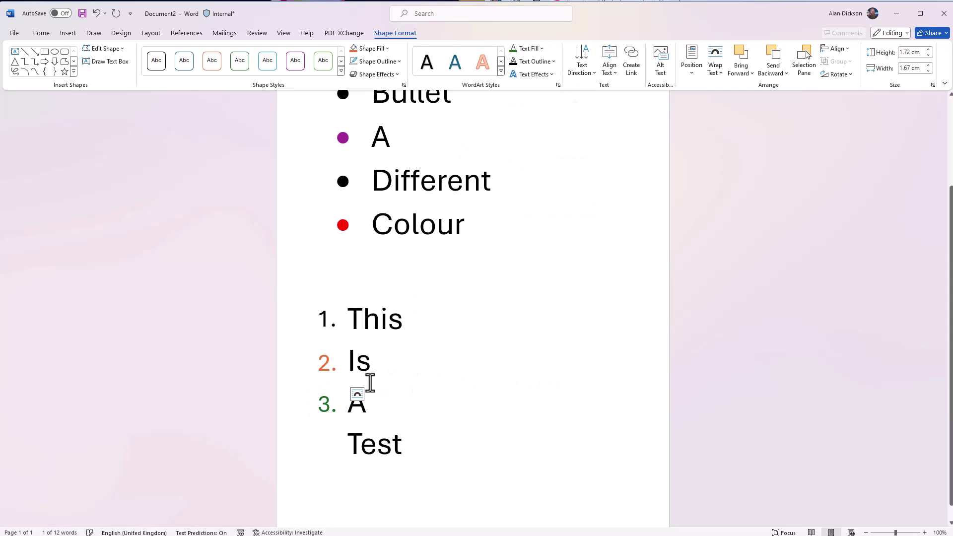
# Duplicate the green "3." text box beside the "Test" line and nudge the copy into line with the numbers above
pyautogui.click(337, 435)
pyautogui.click(340, 418)
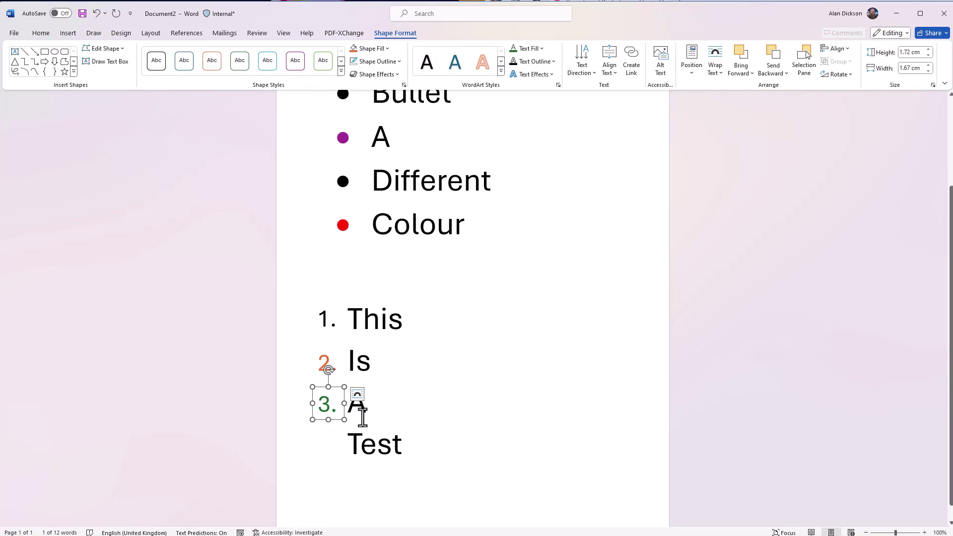
pyautogui.moveTo(346, 419); pyautogui.dragTo(345, 455)
pyautogui.press('Down')
pyautogui.press('Right')
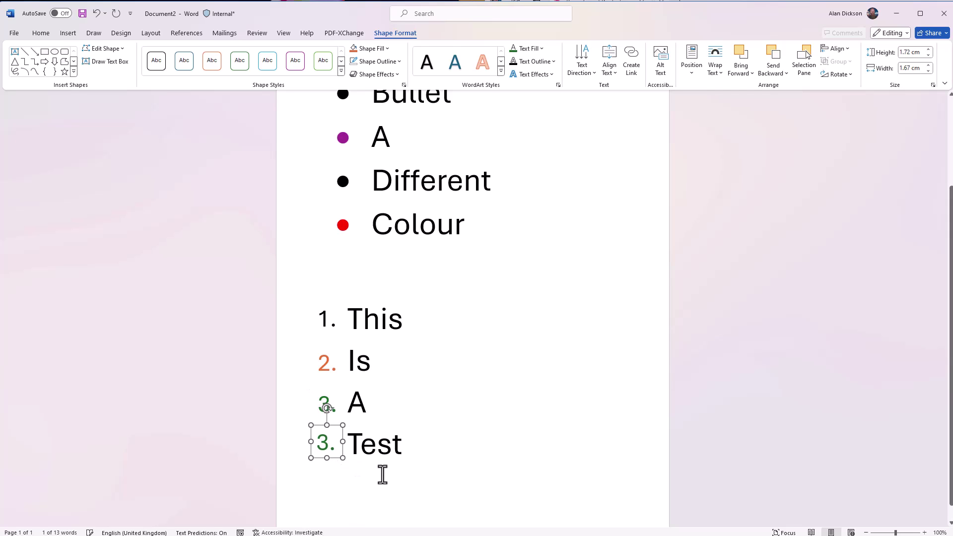
pyautogui.hotkey('ctrl', 'Left')
pyautogui.hotkey('ctrl', 'Up')
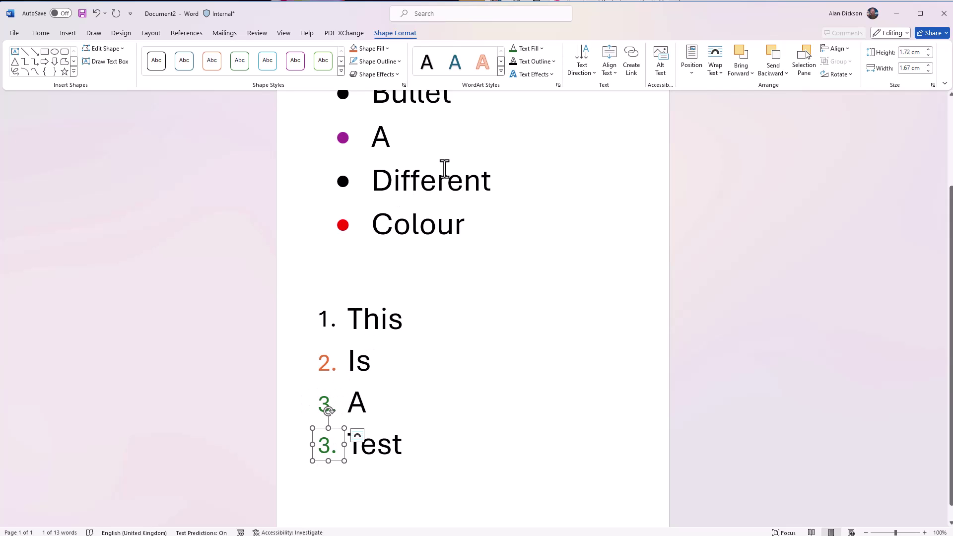
# Change the number in the text box beside the "Test" line to 4
pyautogui.click(331, 444)
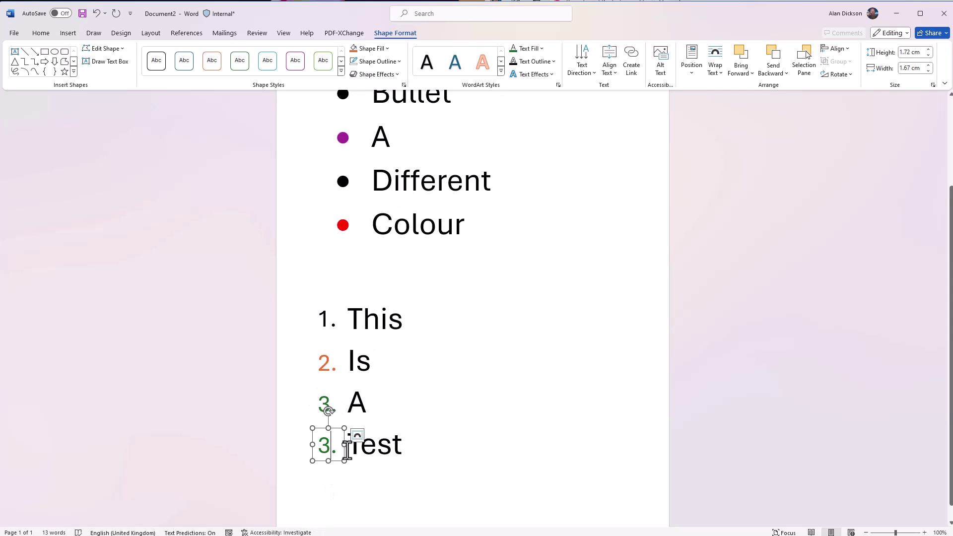
pyautogui.press('BackSpace')
pyautogui.press('BackSpace')
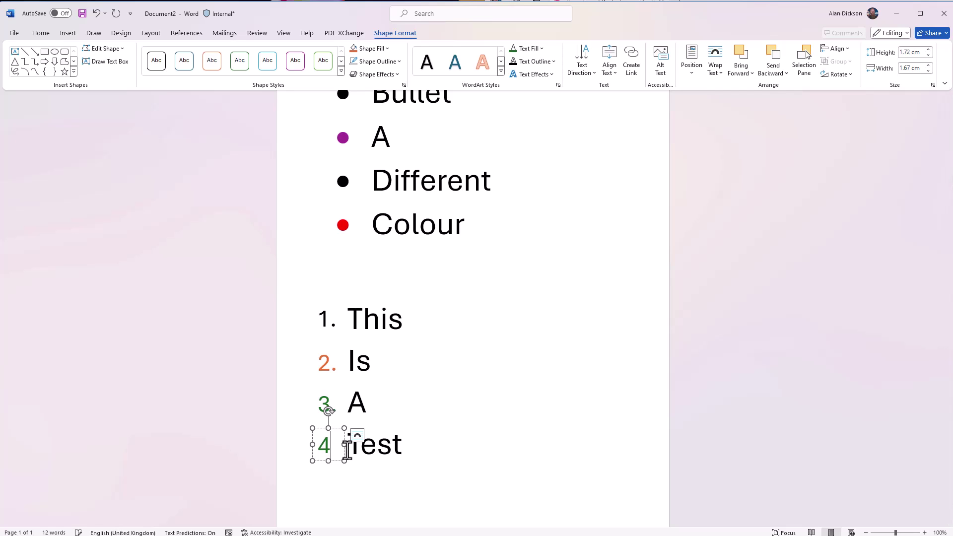
# Fill the number 4 and its full stop beside "Test" with the purple theme colour
pyautogui.moveTo(346, 447); pyautogui.dragTo(320, 450)
pyautogui.click(543, 47)
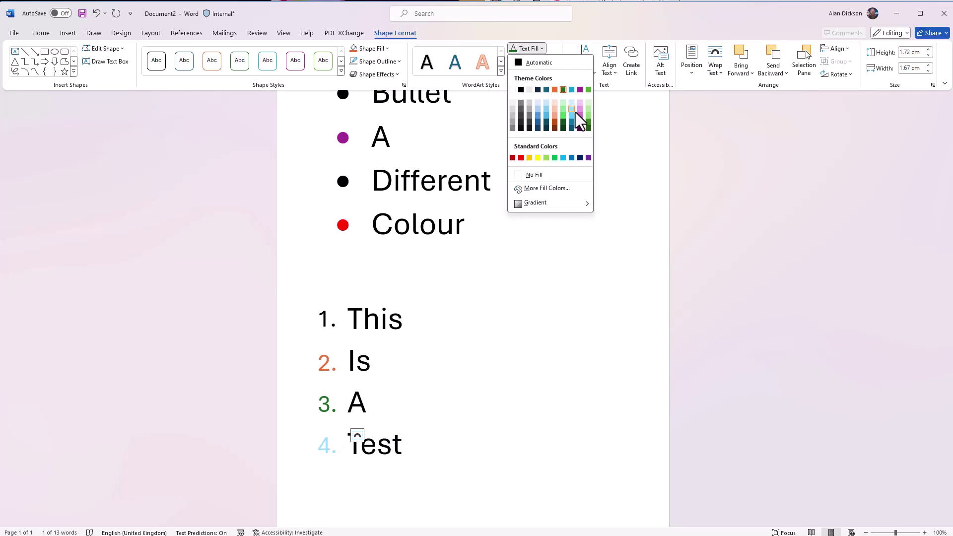
pyautogui.click(580, 90)
pyautogui.click(467, 472)
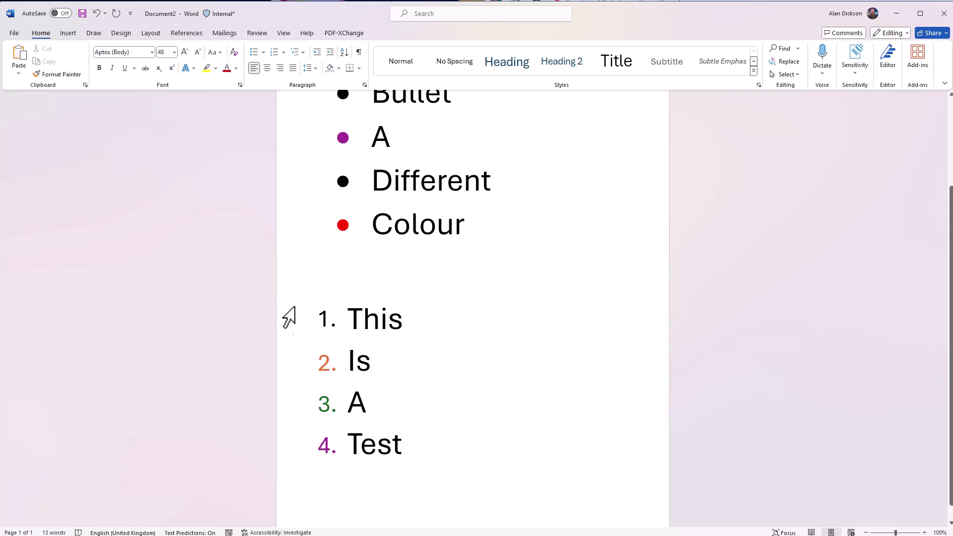
# Nudge the "1." text box slightly down to line up with the "This" line
pyautogui.click(329, 325)
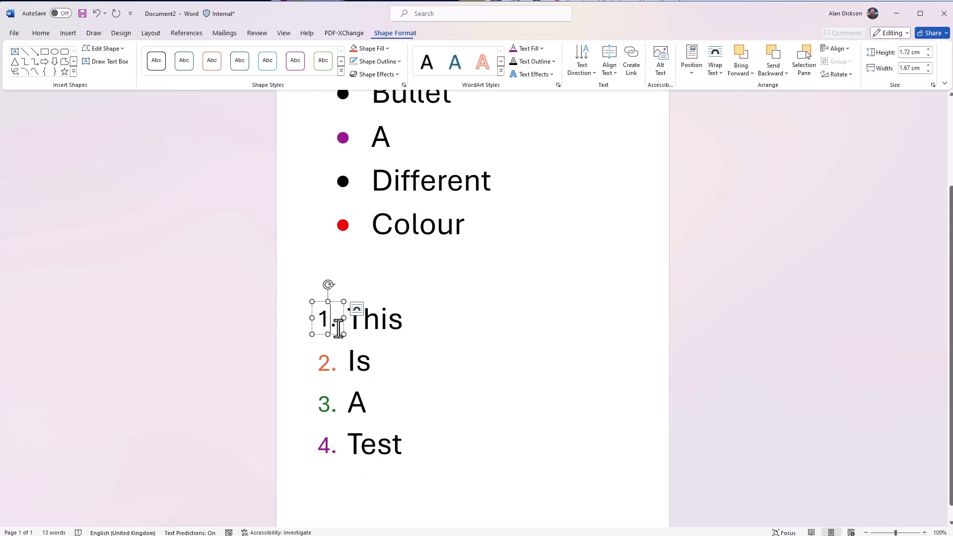
pyautogui.press('Down')
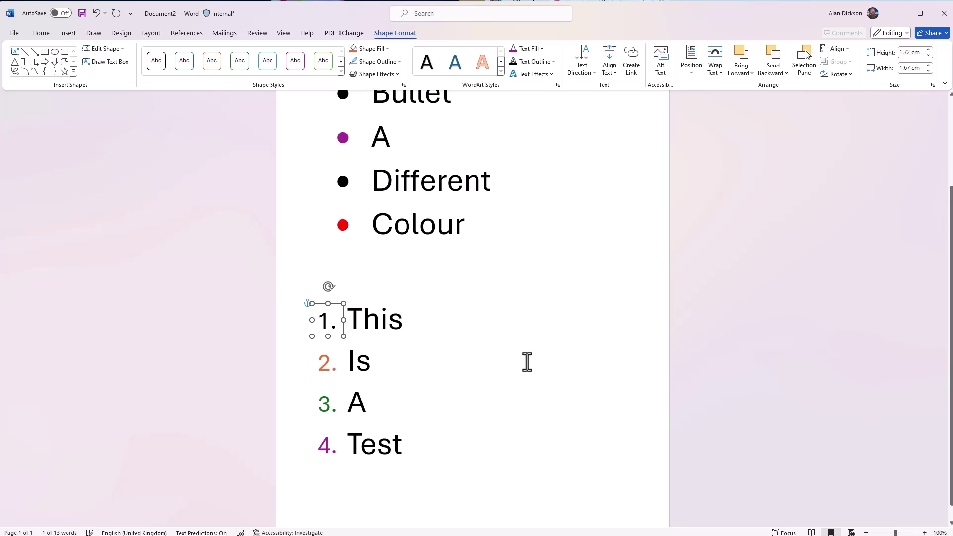
pyautogui.press('Escape')
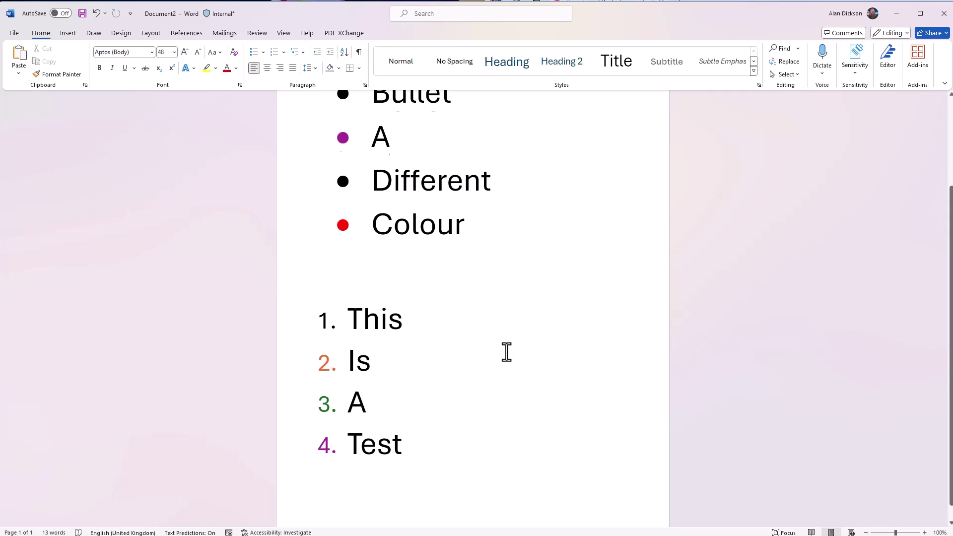
pyautogui.scroll(2, 506, 352)
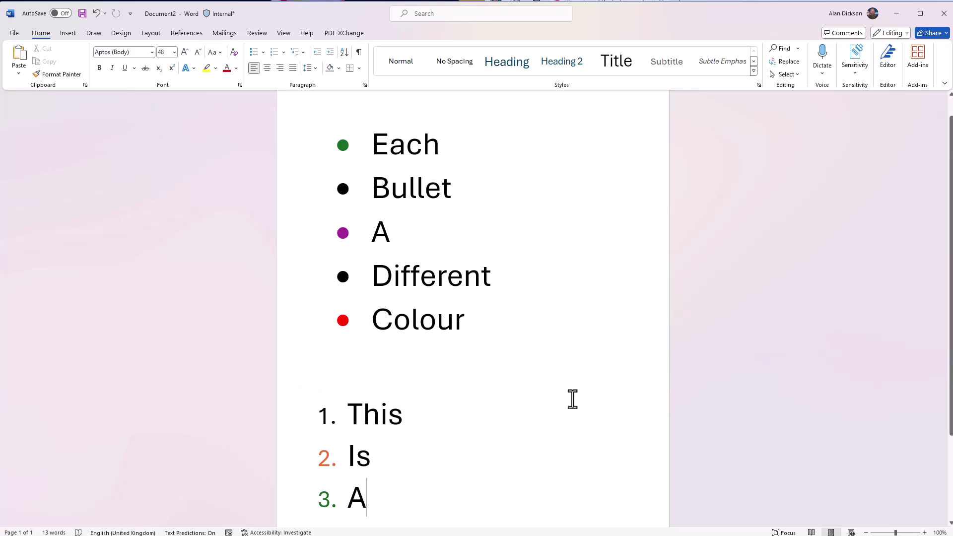
pyautogui.scroll(-2, 487, 373)
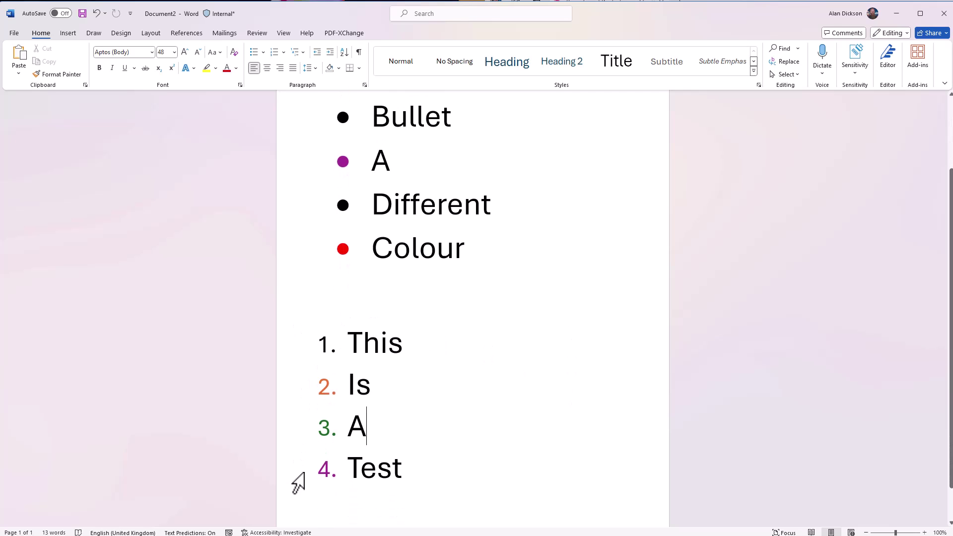